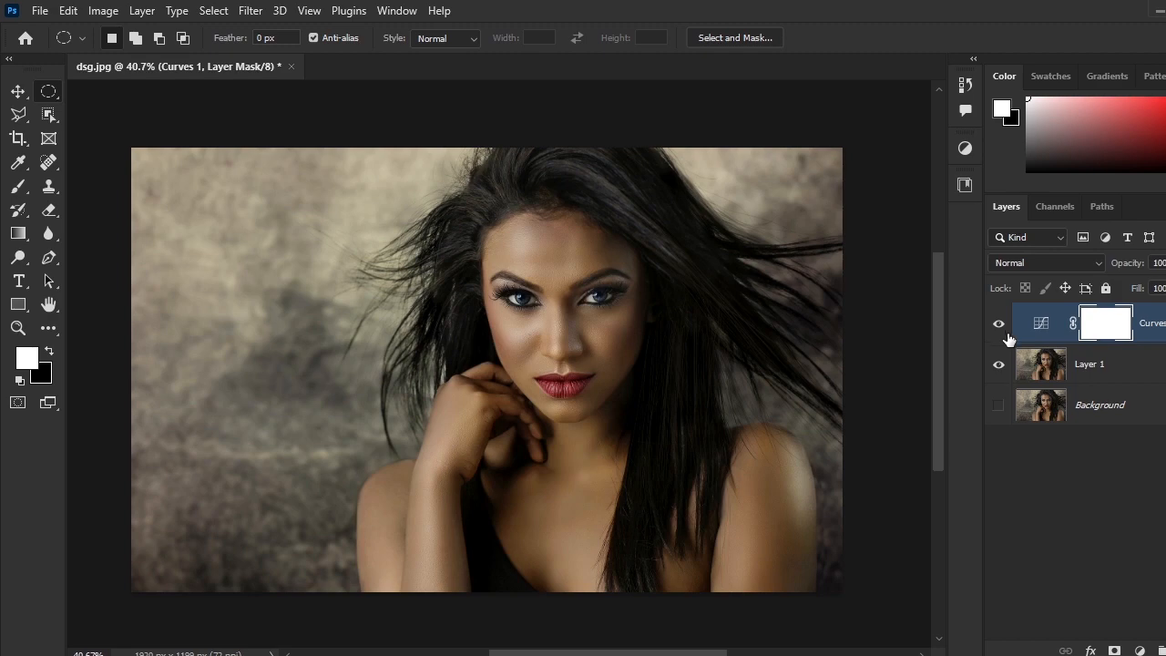
Add a Color Lookup adjustment layer above the Curves layer and load the NightFromDay.CUBE 3D LUT.
click(1140, 649)
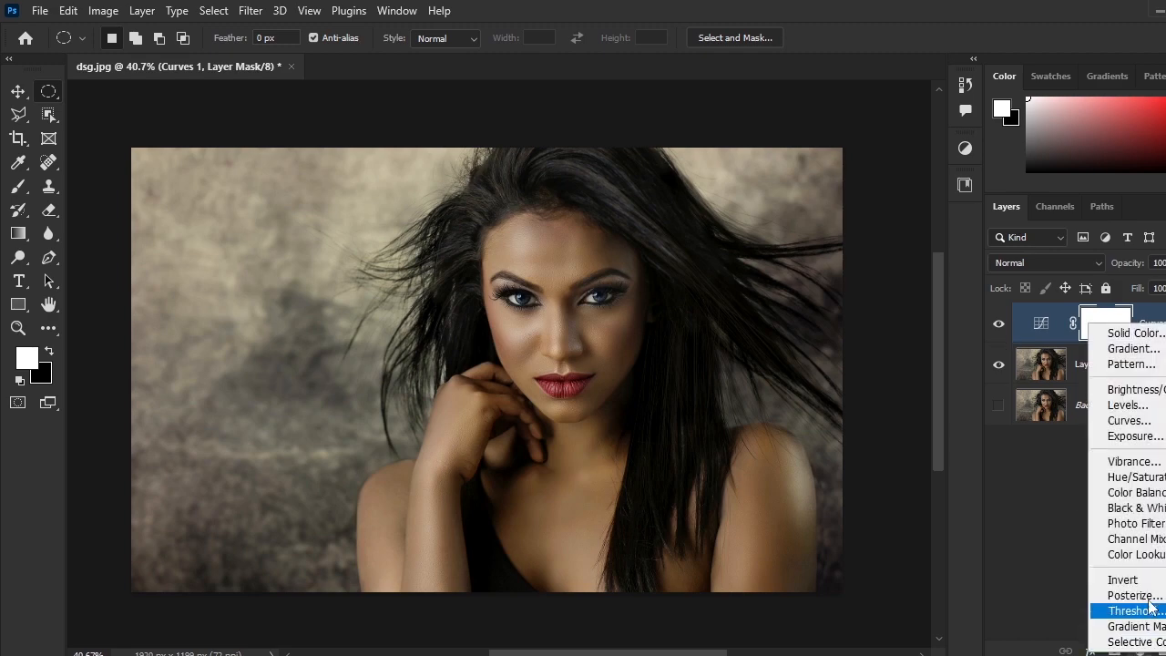
click(1129, 553)
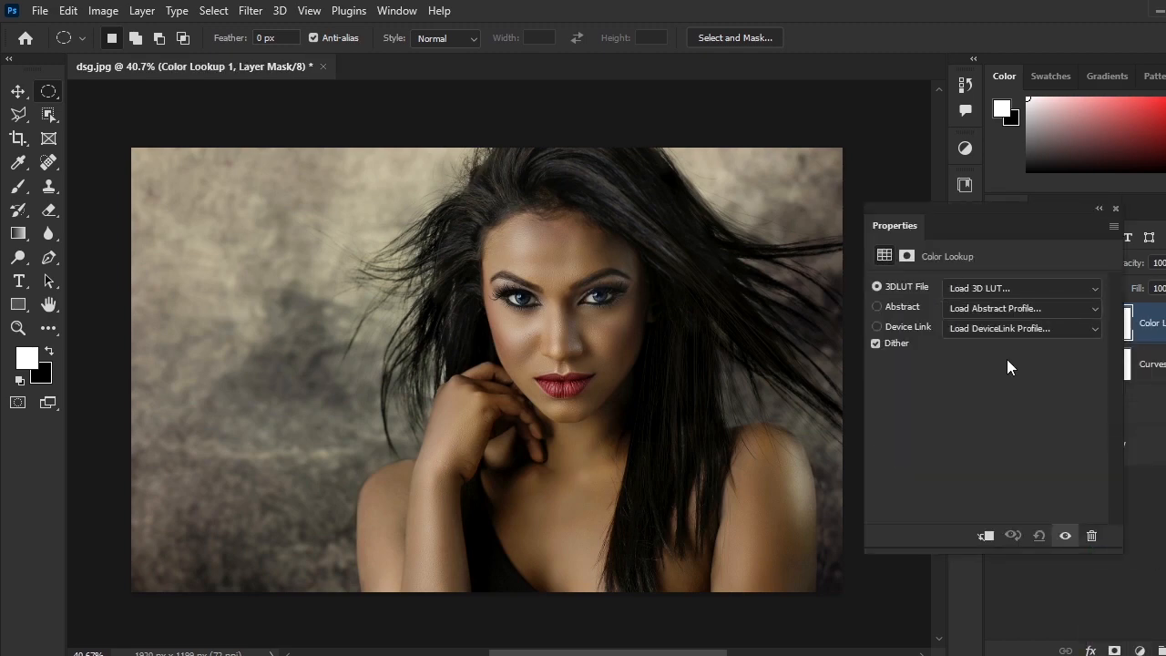
click(1015, 288)
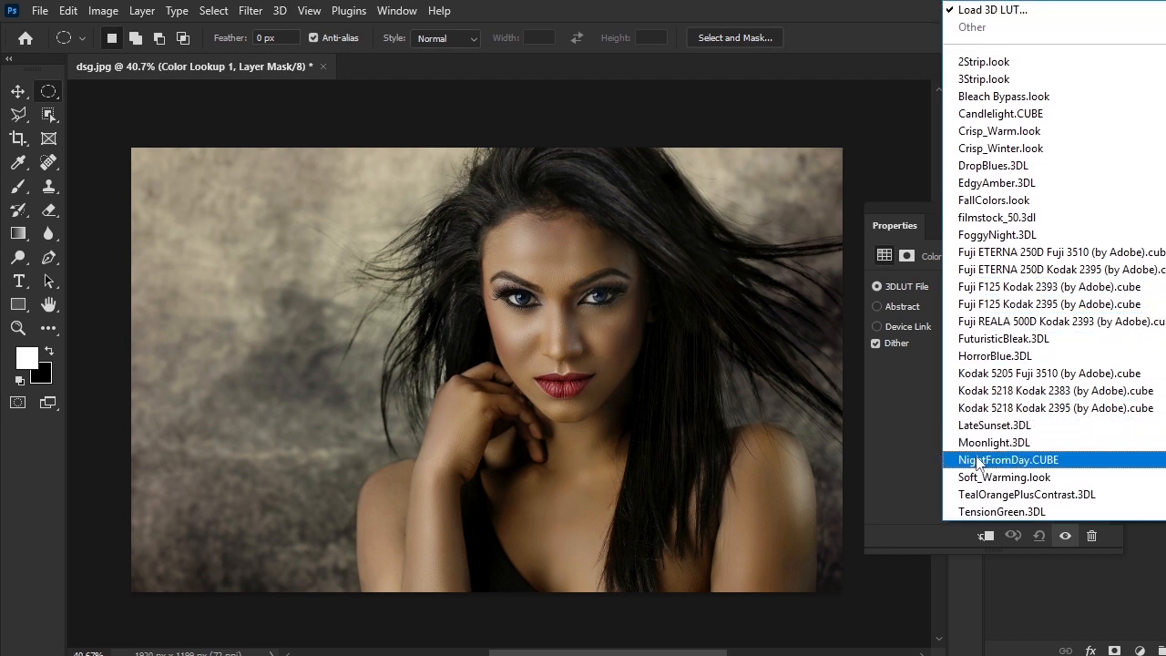
click(1009, 460)
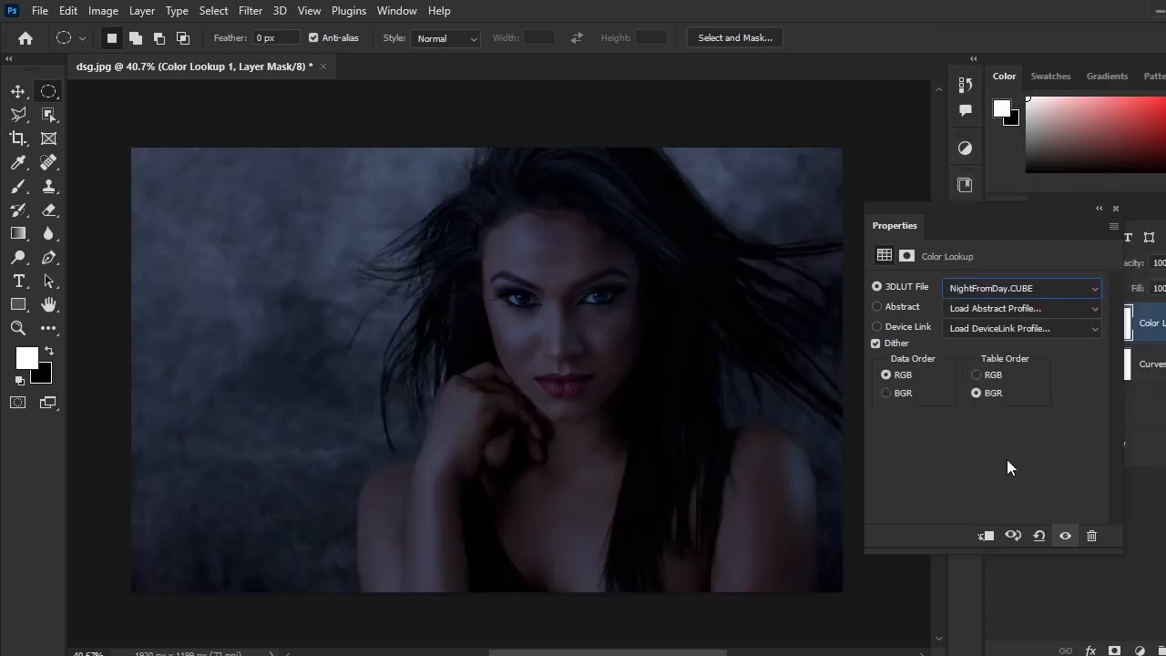
scroll(577, 363, up, 3)
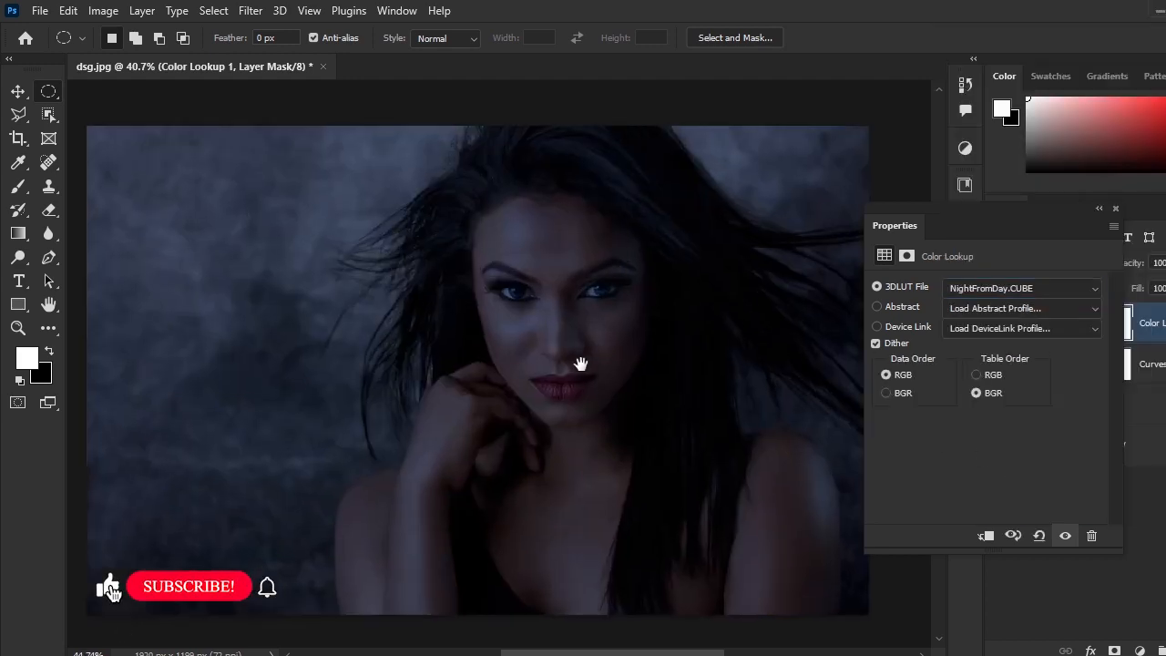
click(1115, 207)
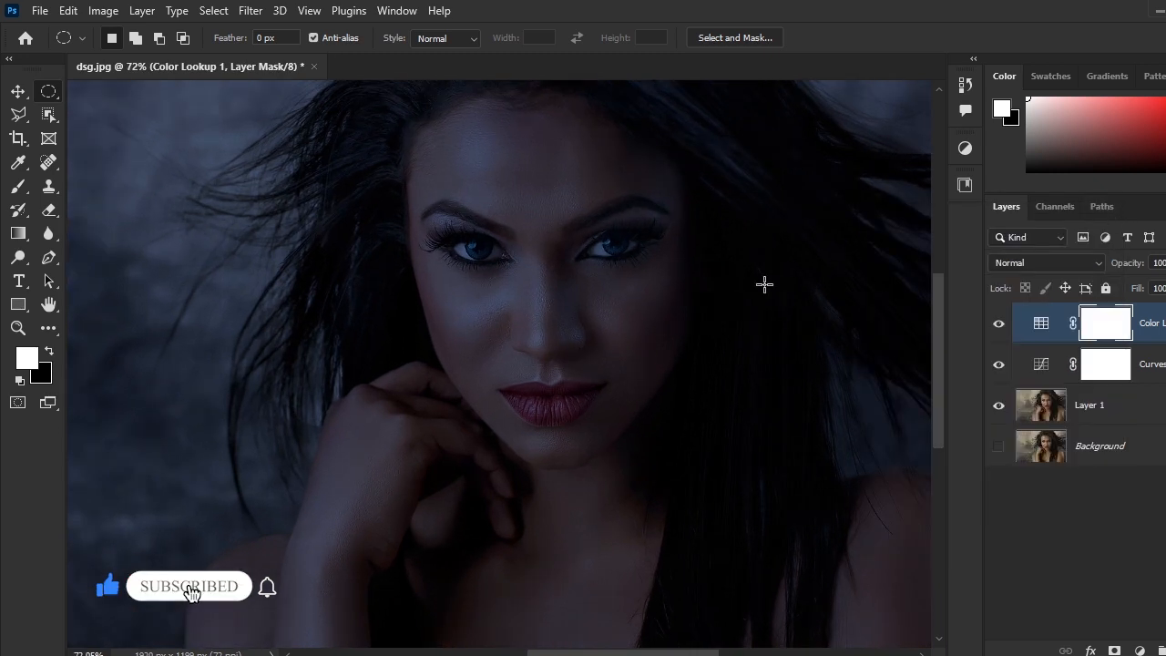
Examine the portrait with the Color Lookup layer hidden and shown to judge its darkening effect.
scroll(550, 322, down, 2)
scroll(559, 348, down, 2)
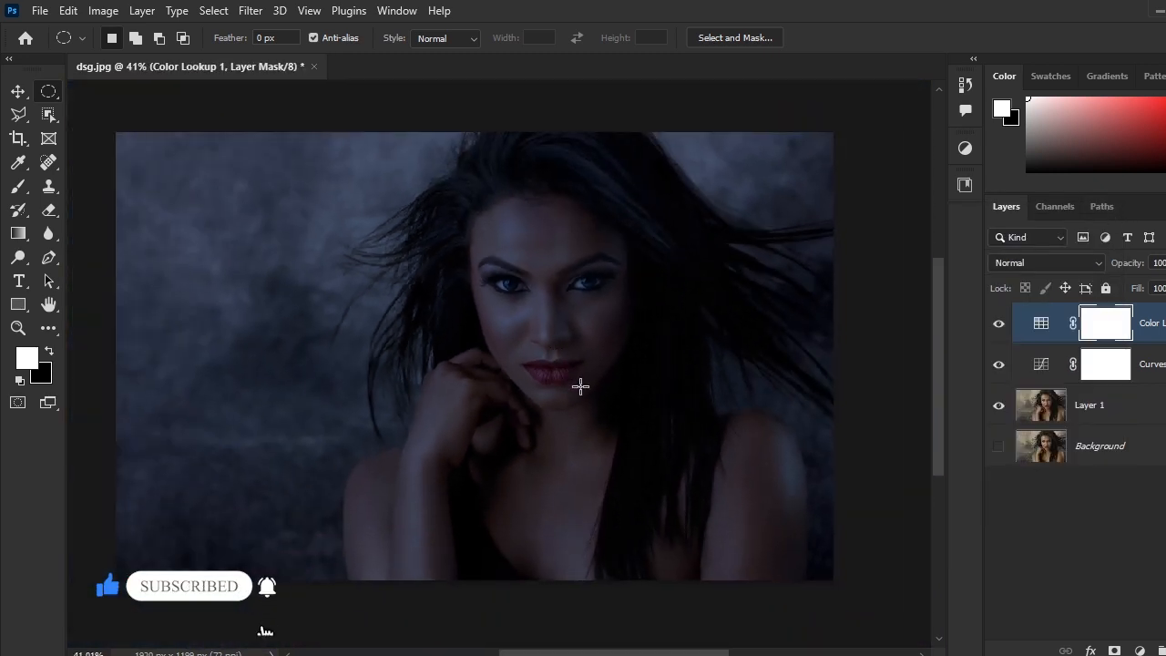
scroll(578, 385, up, 1)
scroll(580, 386, down, 1)
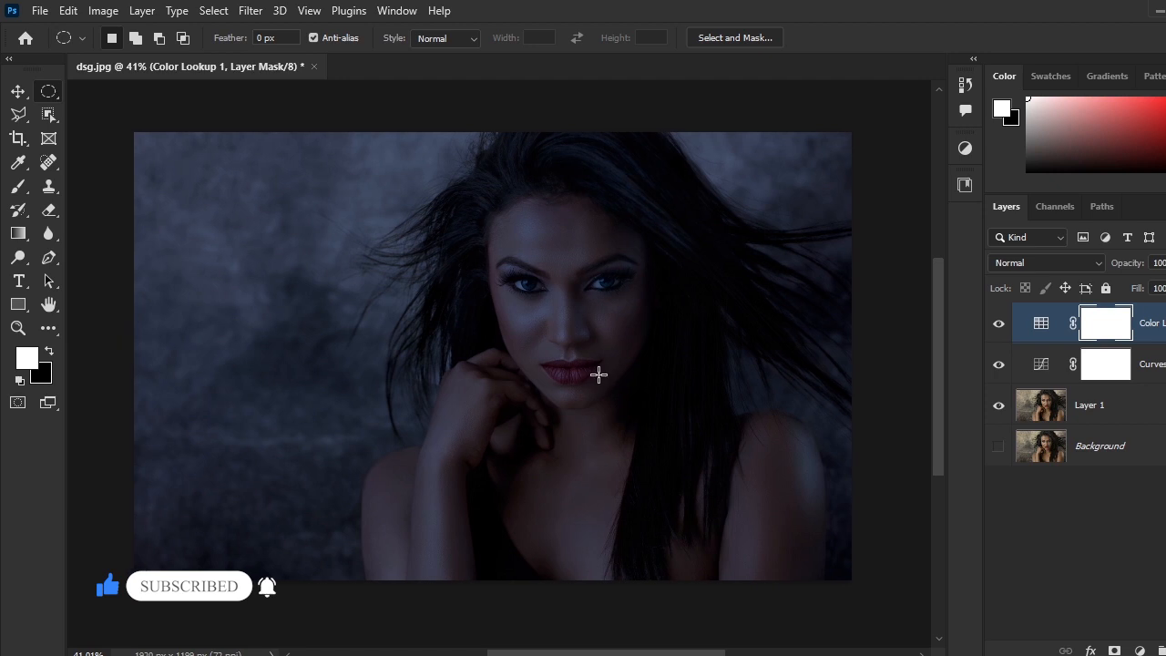
scroll(598, 375, up, 1)
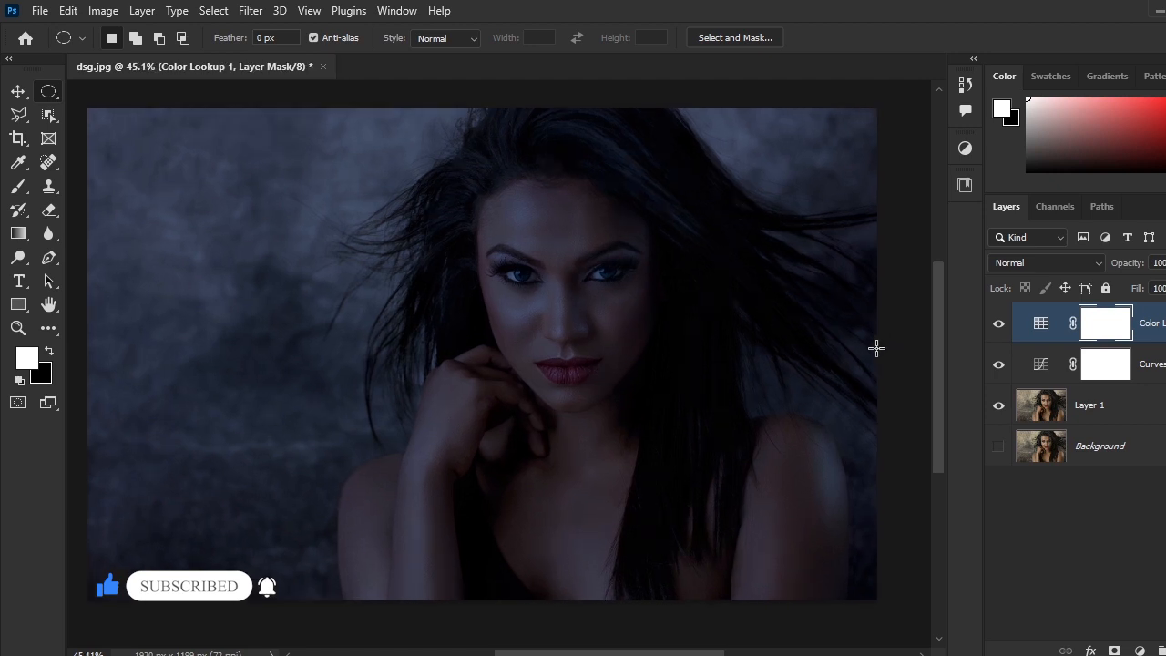
click(998, 324)
click(998, 325)
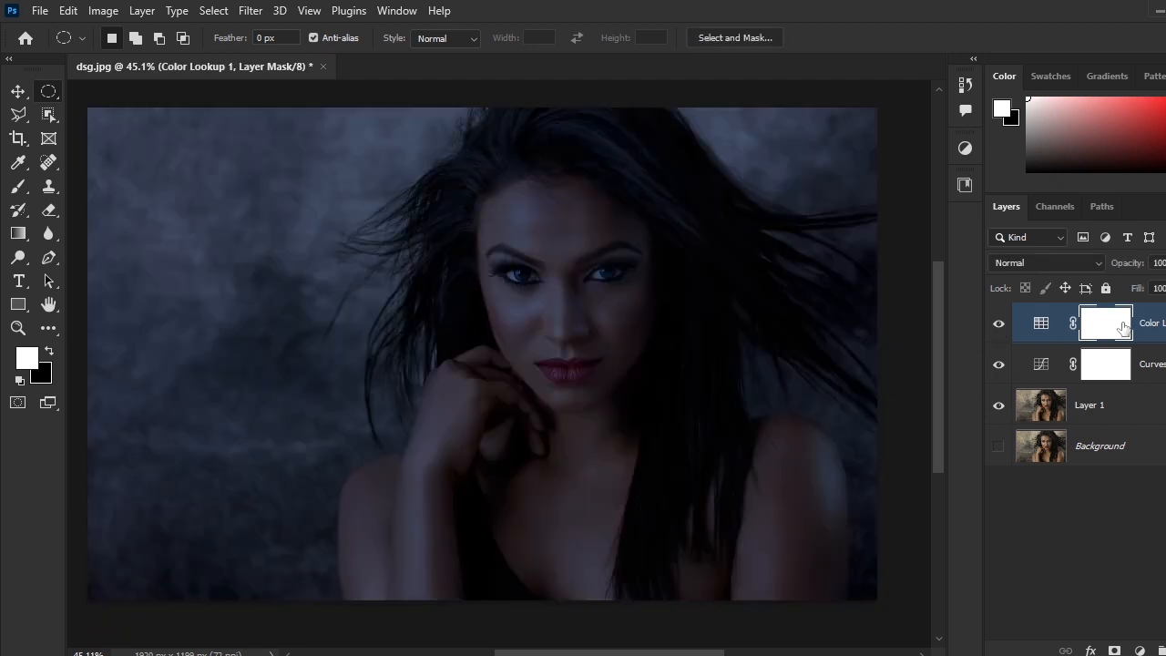
Cut a large elliptical area around the woman's face and upper chest out of the Color Lookup mask, and deselect.
click(48, 91)
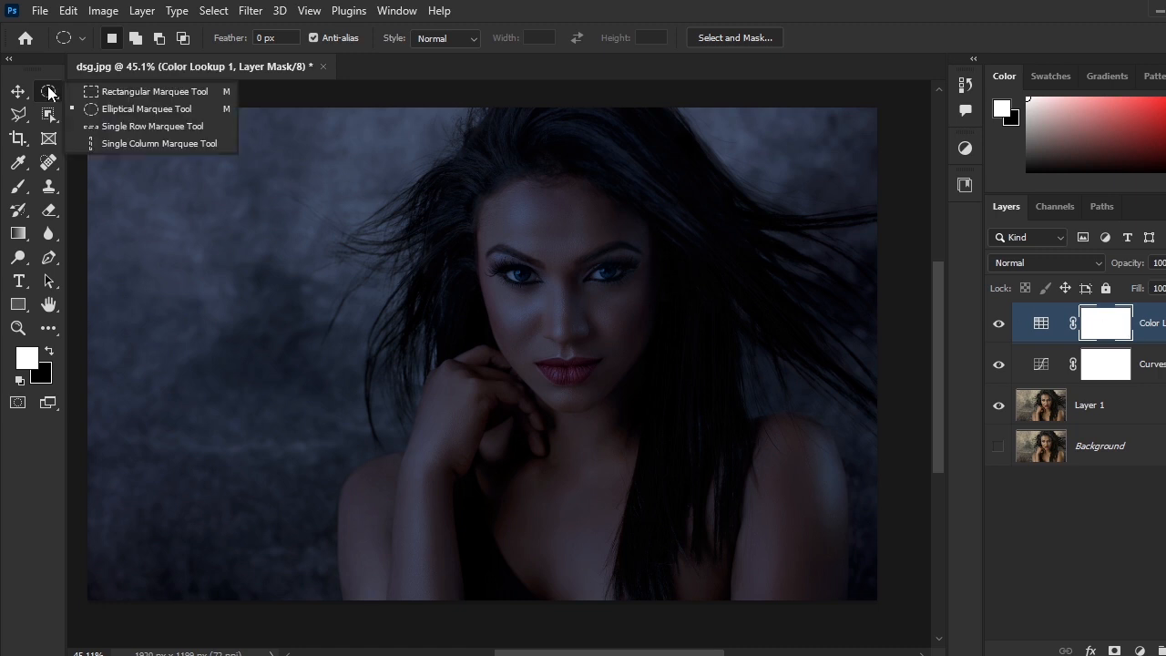
click(110, 110)
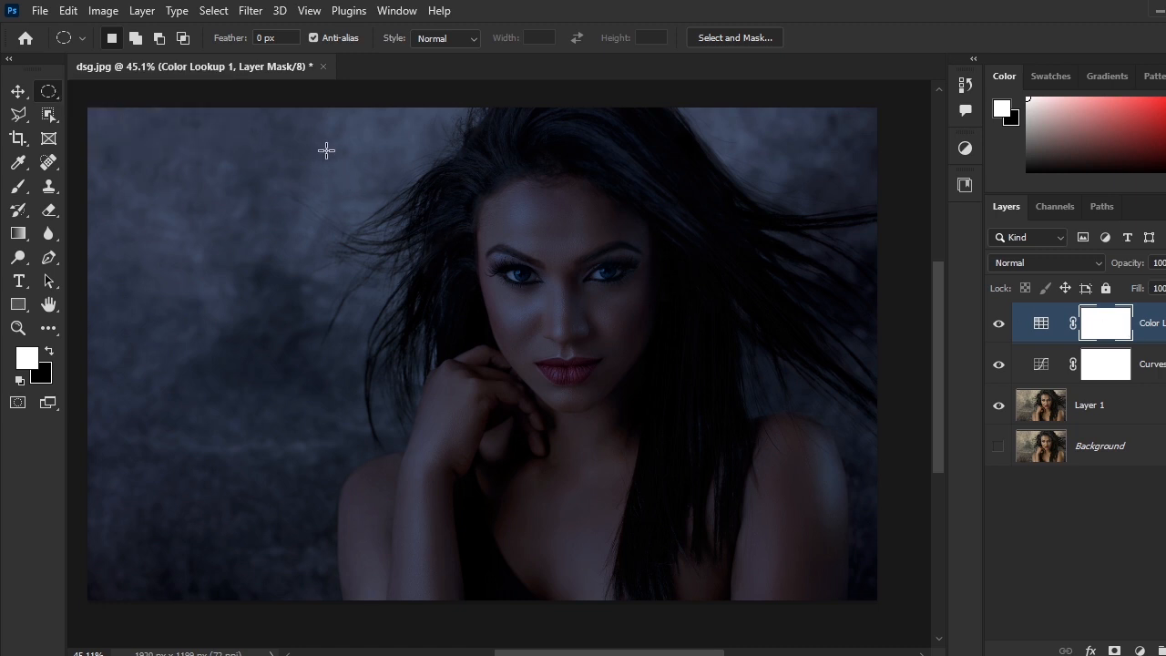
drag(325, 148, 780, 521)
mouse_move(599, 370)
mouse_down()
mouse_move(609, 396)
mouse_move(605, 386)
mouse_up()
key(Delete)
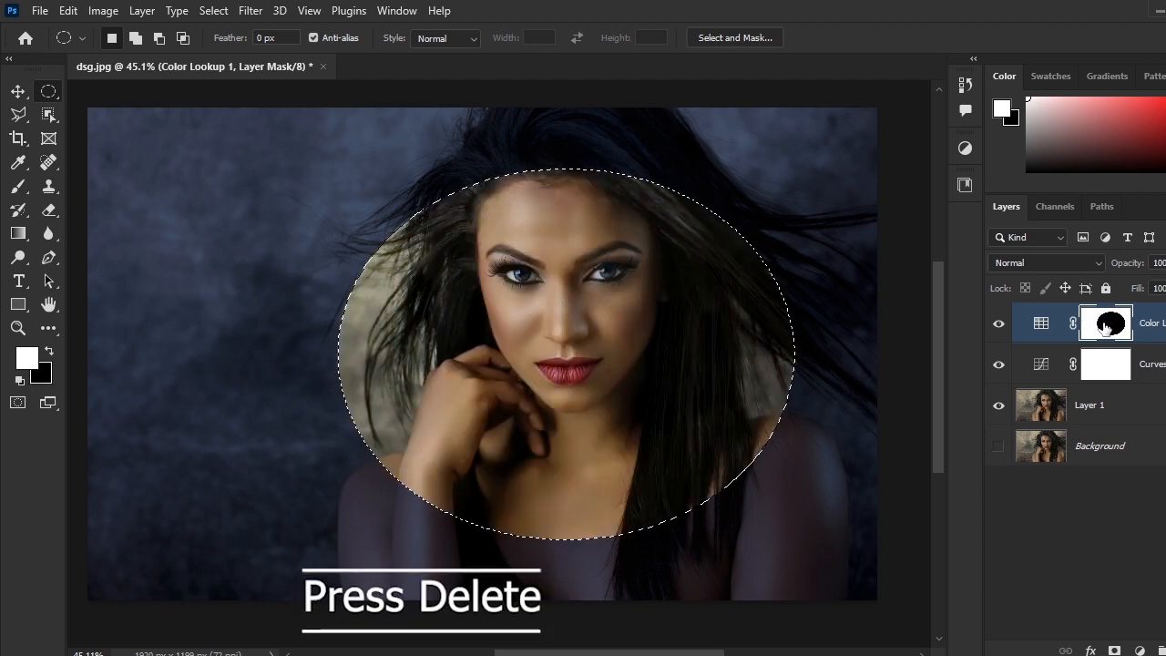
key(ctrl+d)
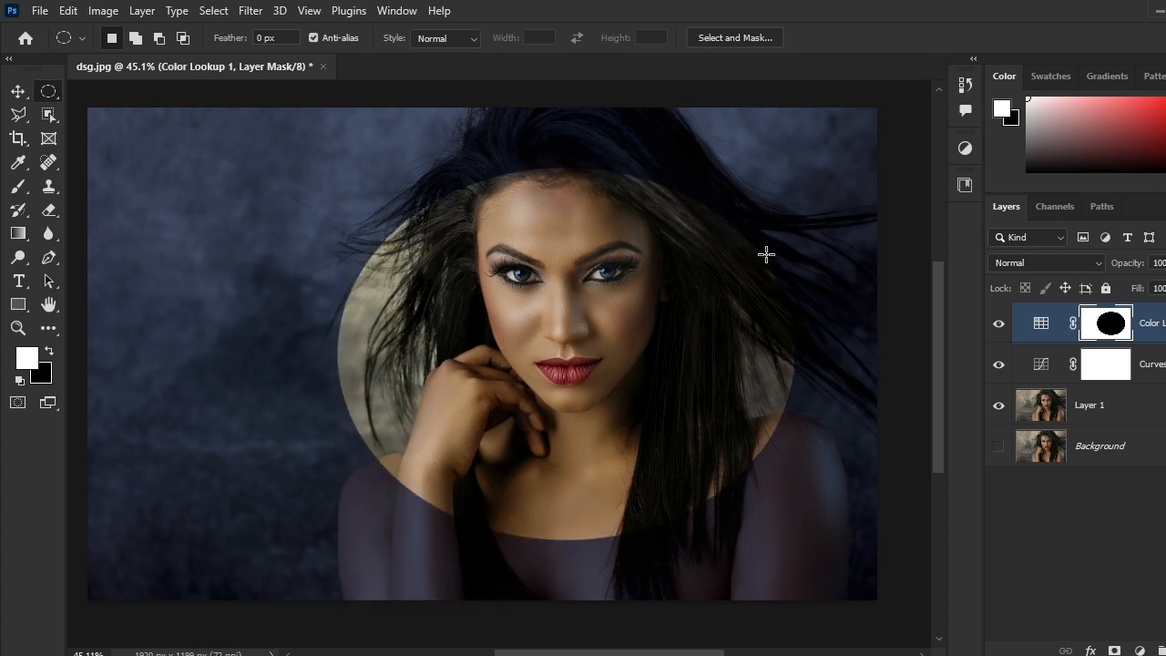
Feather the Color Lookup layer mask to about 99 px and compare the image with the layer hidden and shown.
scroll(643, 328, down, 1)
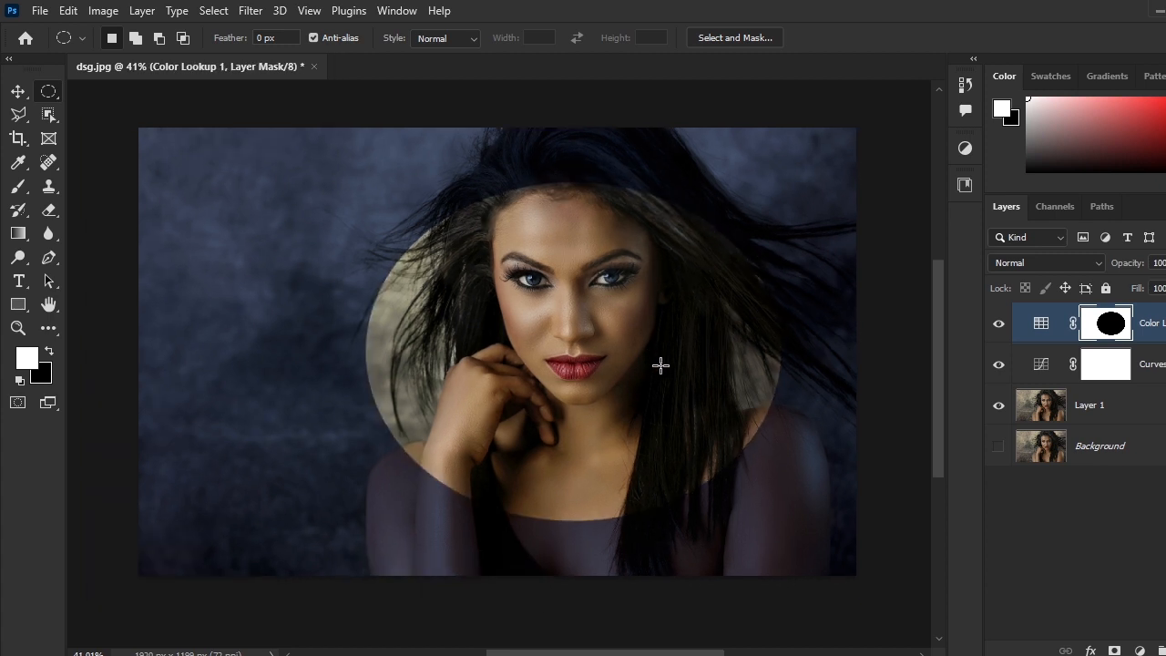
drag(659, 364, 633, 371)
double_click(1109, 330)
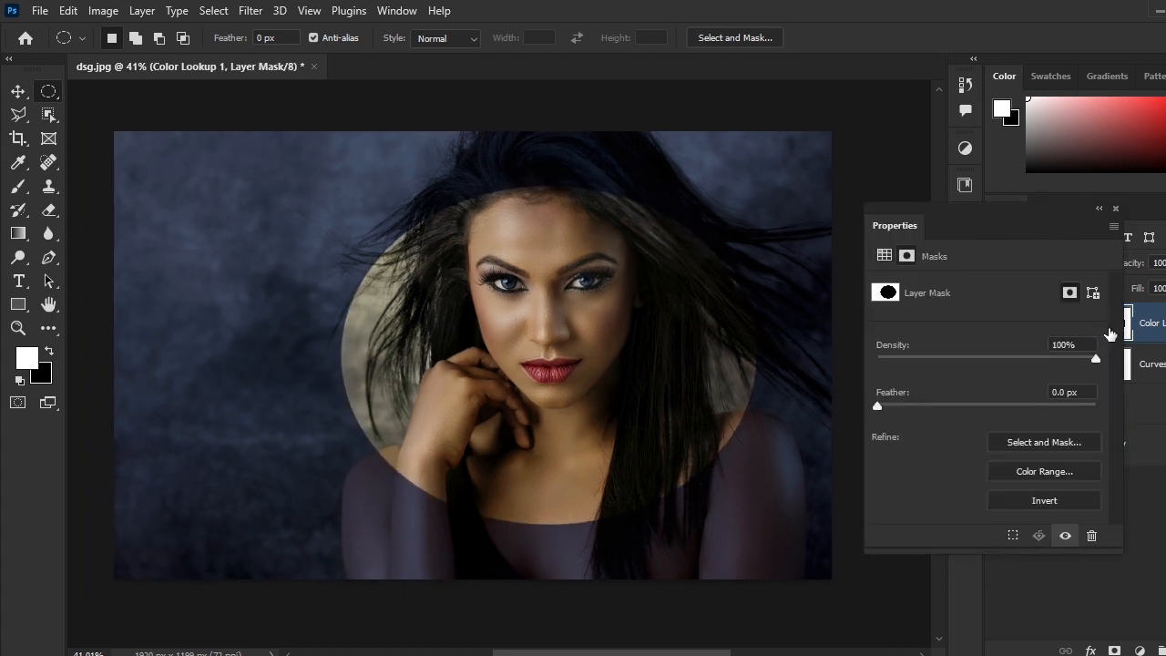
drag(879, 408, 1018, 413)
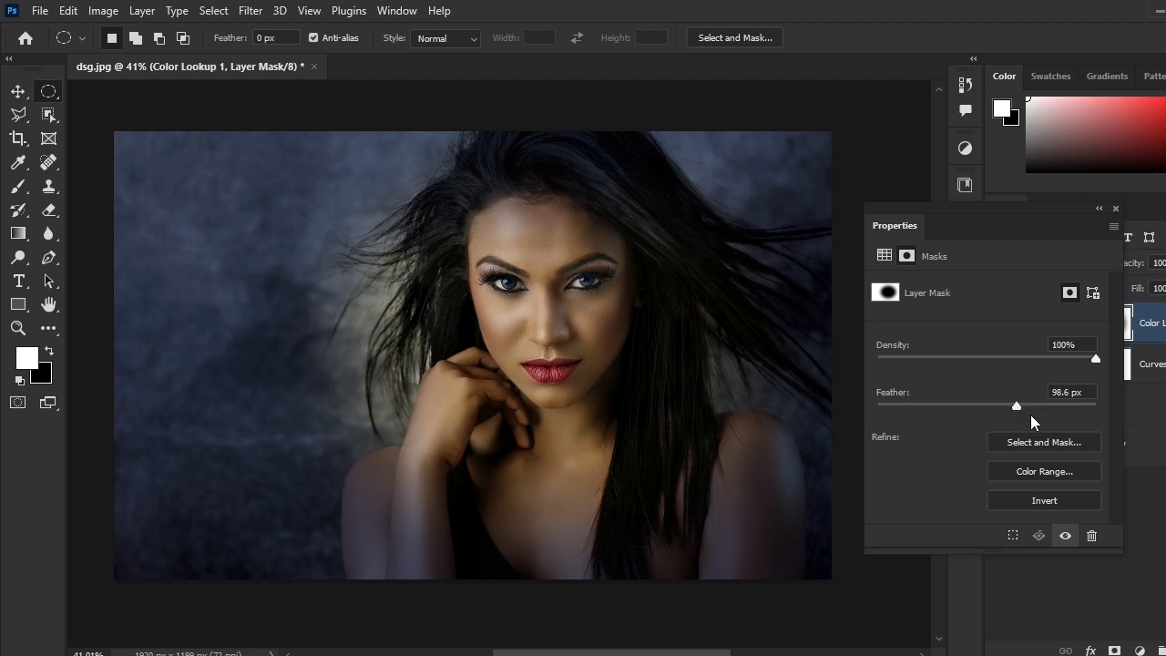
drag(1017, 409, 1019, 409)
click(1115, 209)
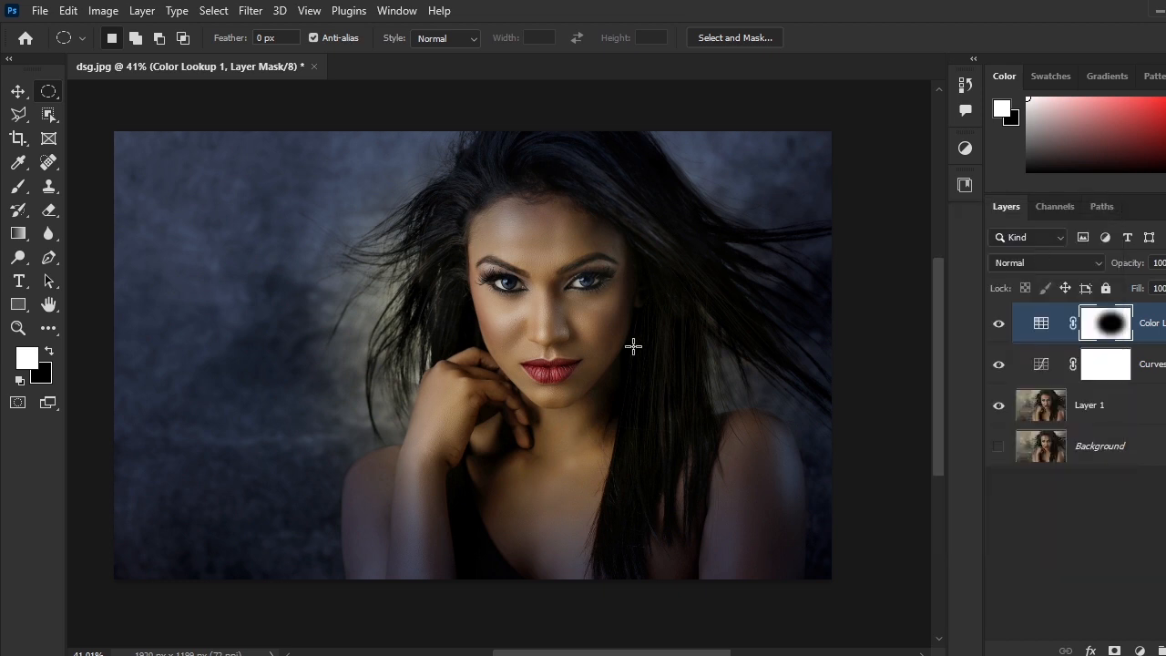
scroll(634, 346, up, 2)
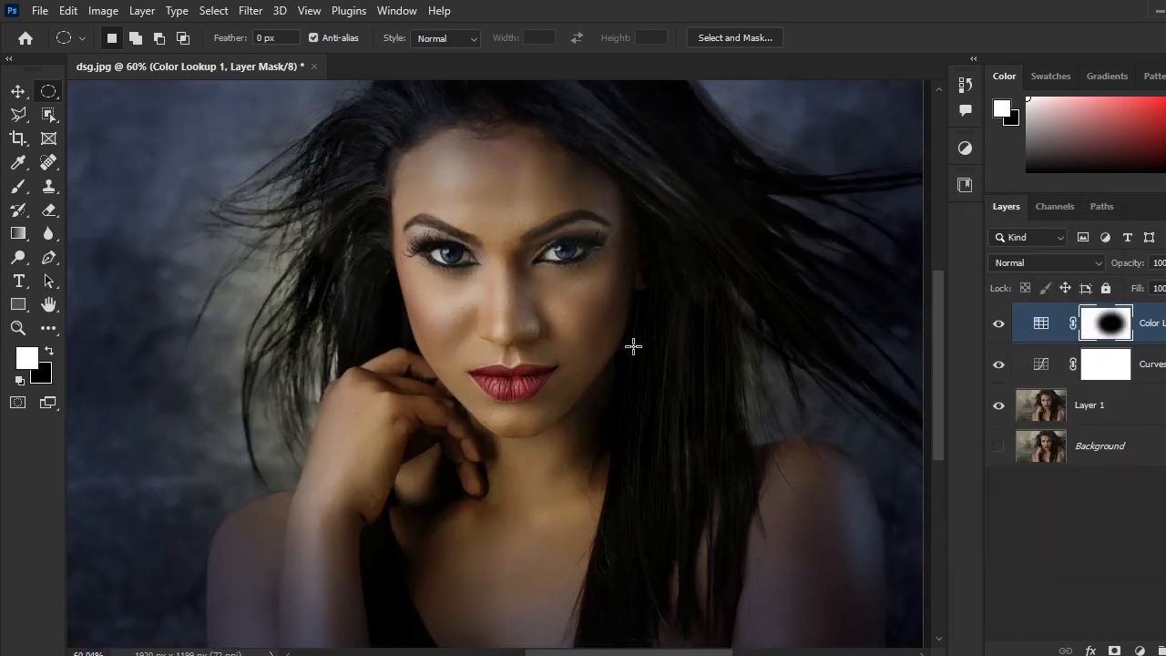
click(997, 324)
click(997, 325)
scroll(563, 337, down, 3)
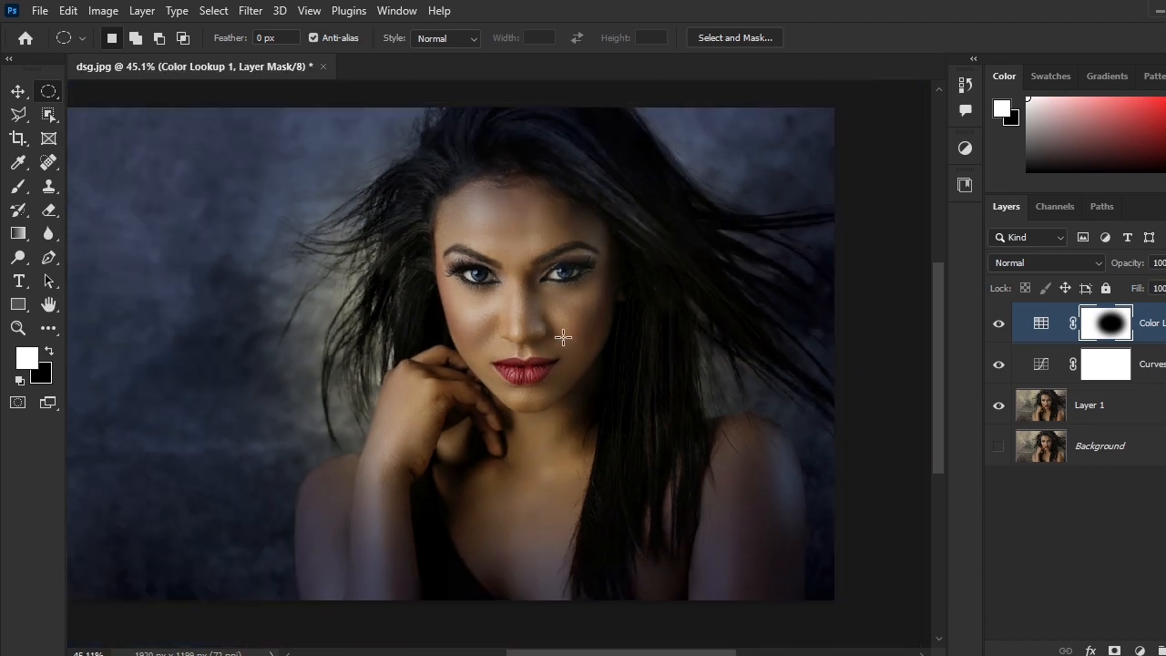
scroll(563, 337, down, 1)
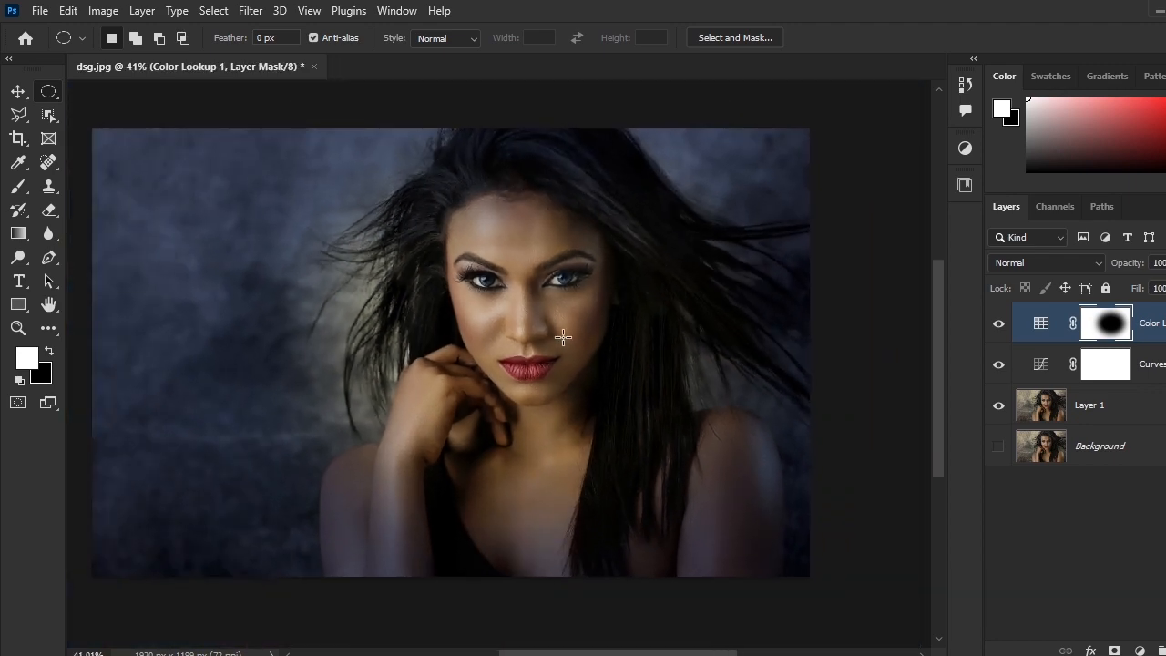
scroll(563, 337, up, 1)
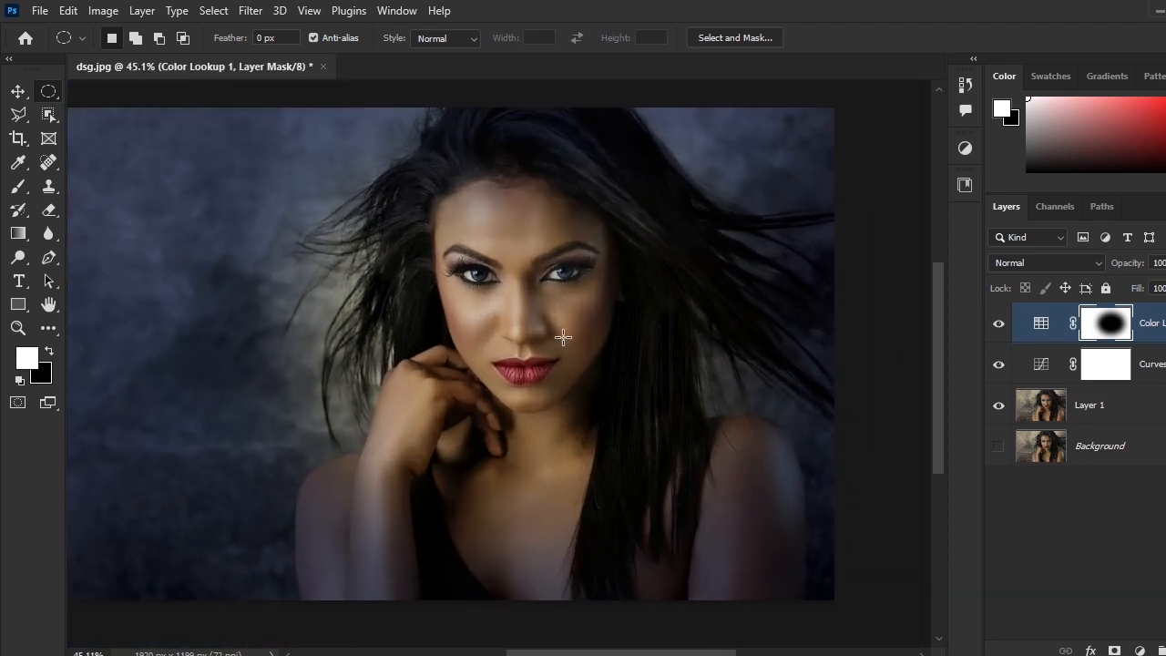
Shift the black point of the existing Curves adjustment slightly inward to deepen the shadows, and compare without the Color Lookup layer.
double_click(1039, 365)
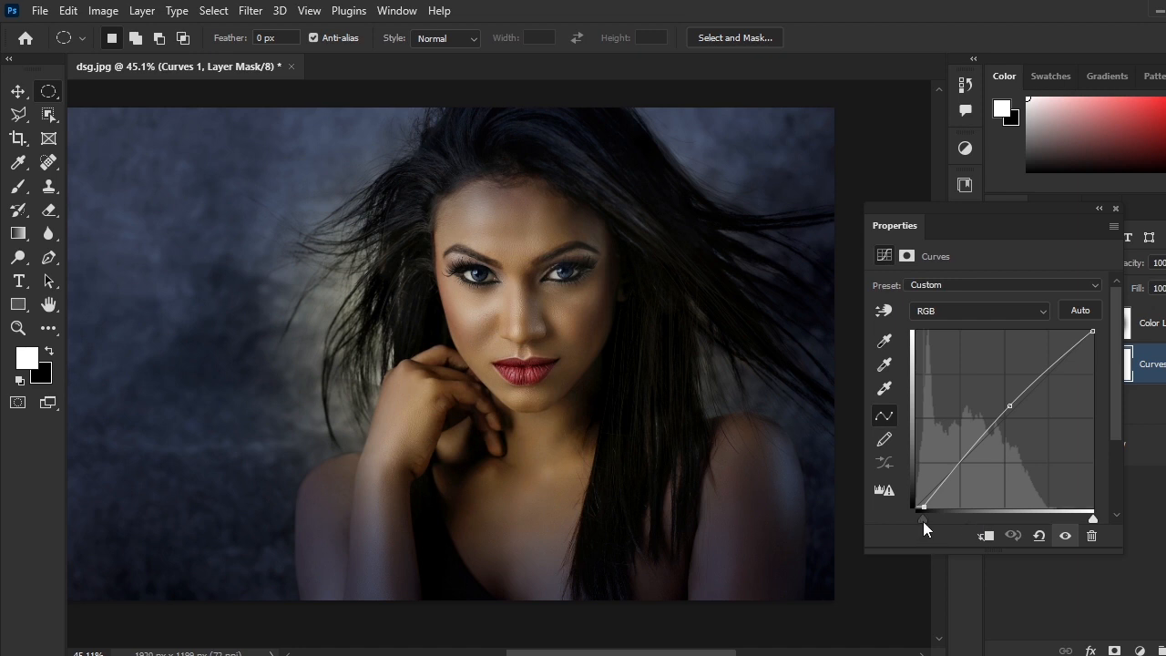
drag(923, 521, 928, 522)
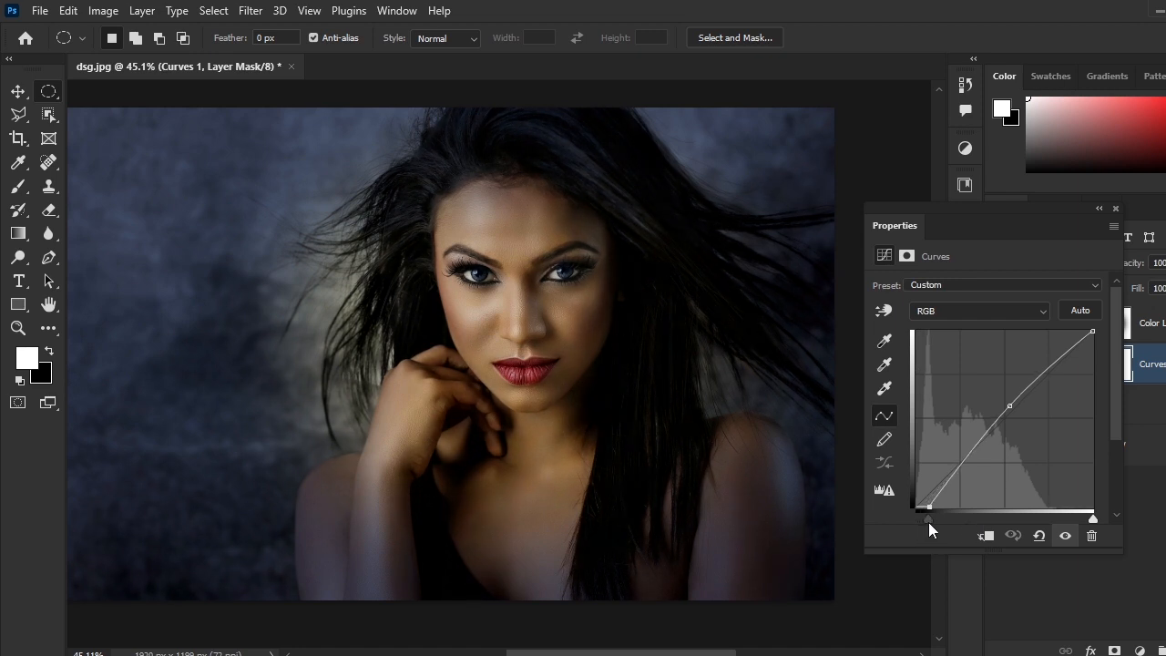
click(1116, 209)
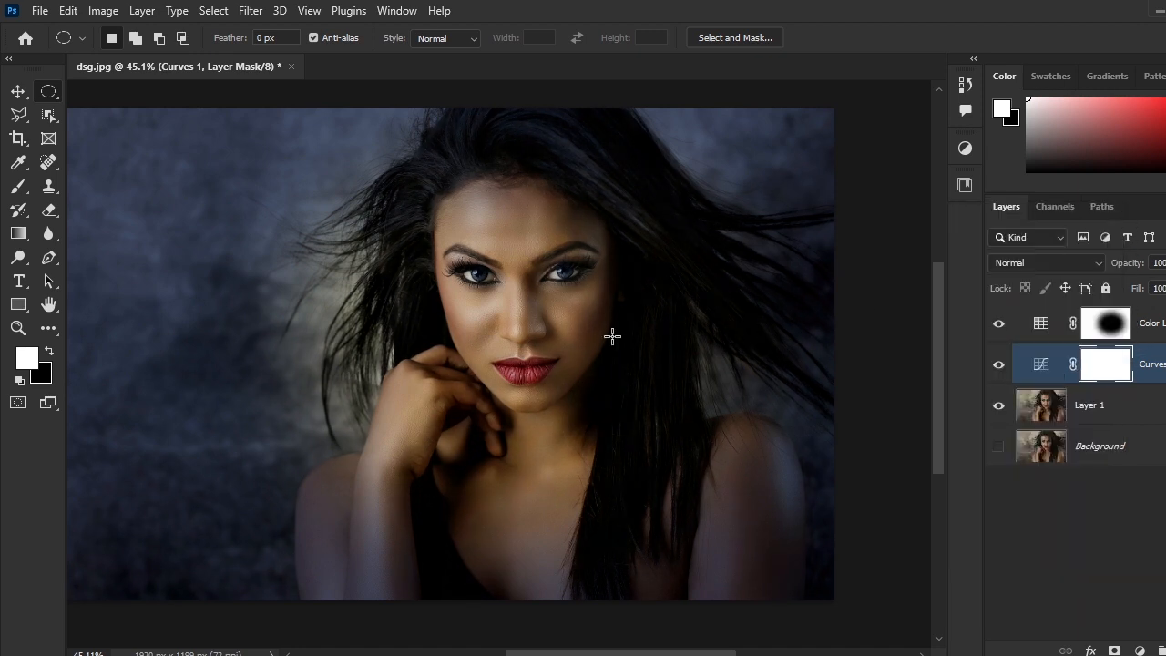
scroll(611, 337, up, 3)
scroll(612, 337, down, 4)
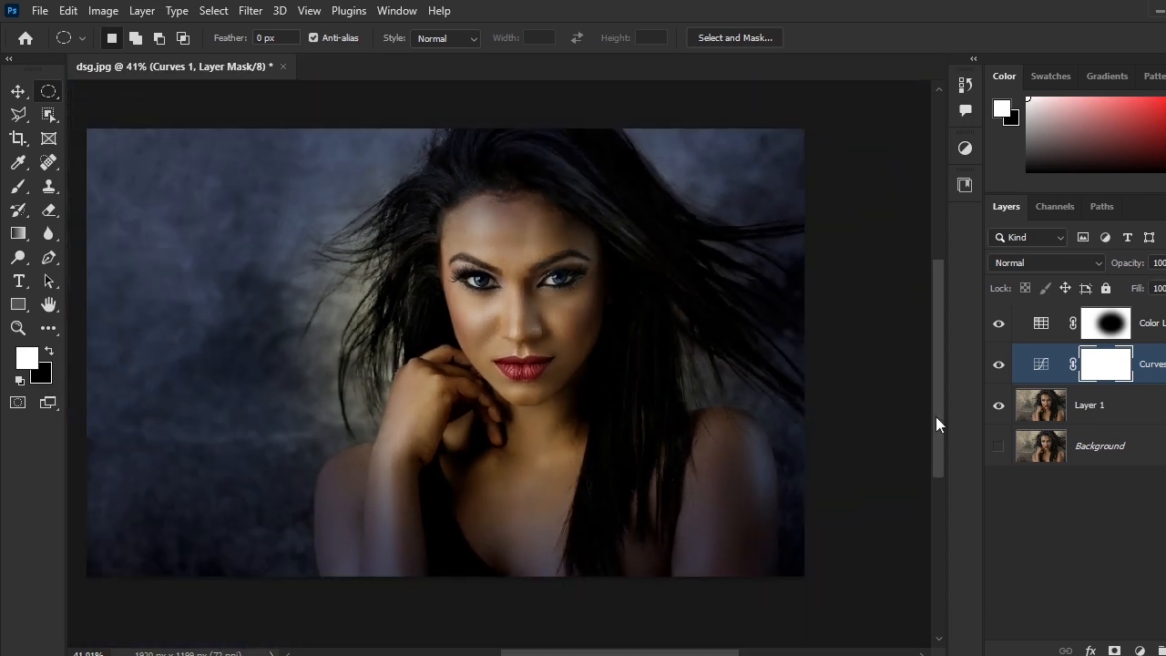
click(1000, 323)
click(1000, 324)
mouse_move(632, 341)
mouse_down()
mouse_move(638, 356)
mouse_move(642, 345)
mouse_up()
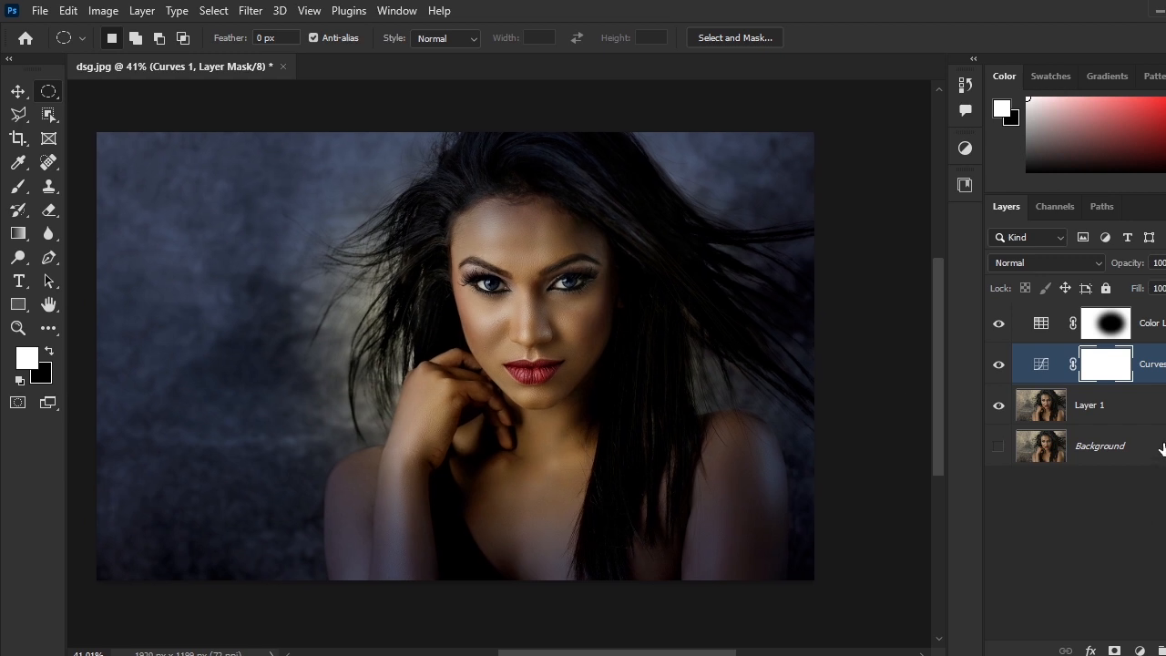
Add a Gradient Map adjustment layer above the Color Lookup layer.
click(1160, 330)
click(1140, 650)
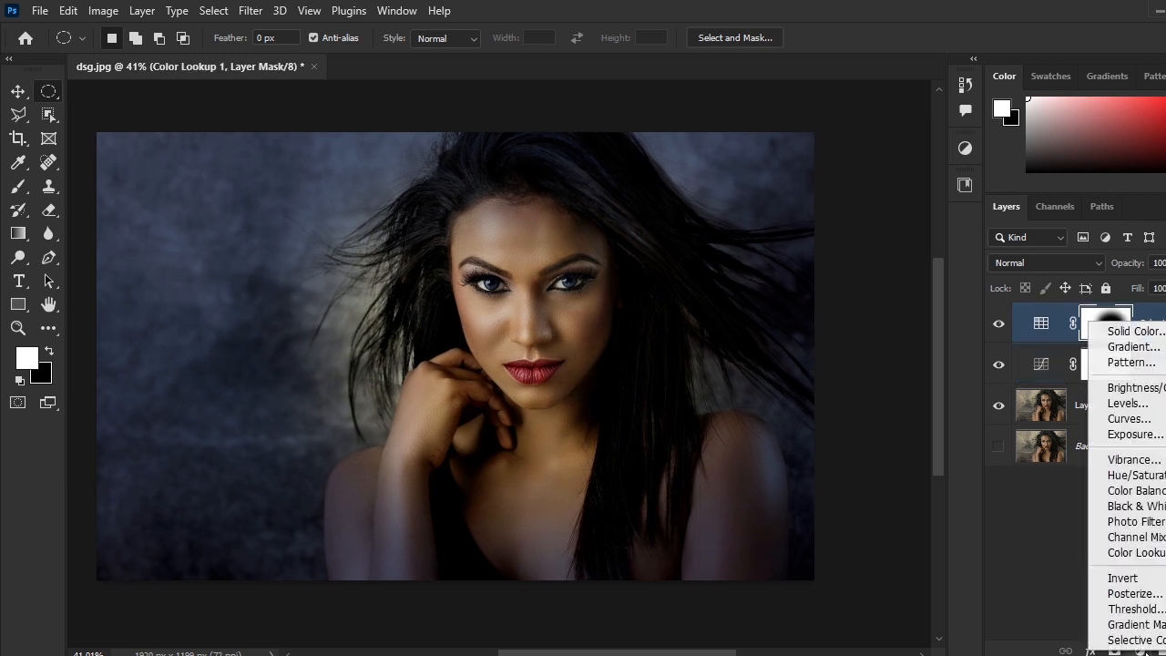
click(1132, 624)
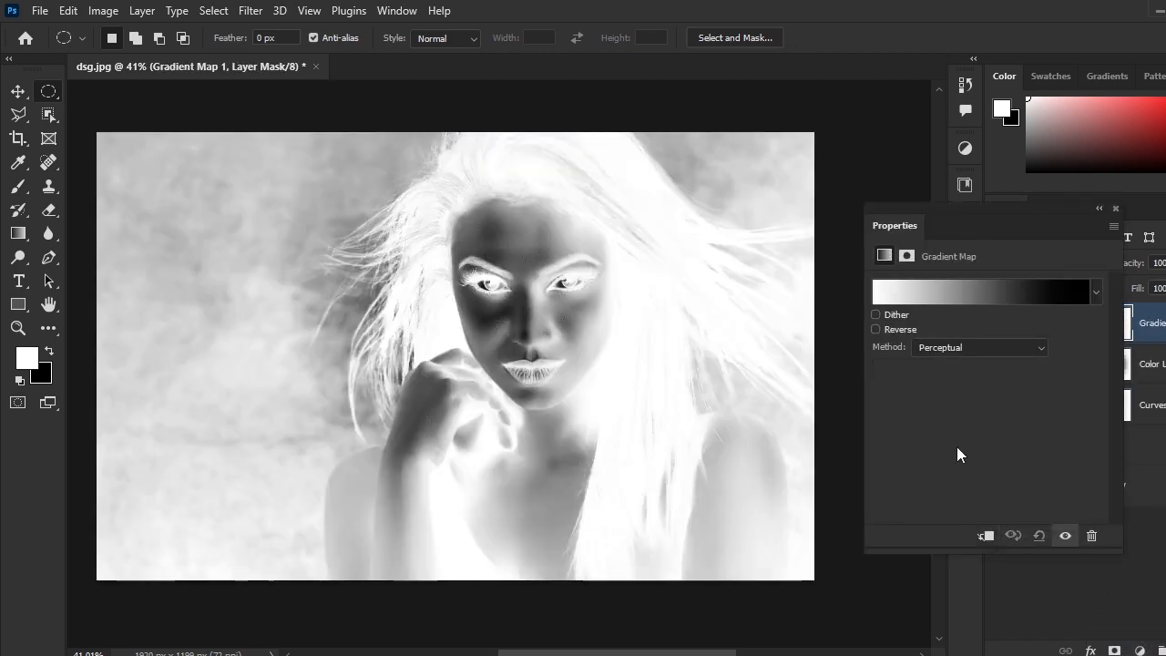
Edit the gradient map and set its starting color stop at location 0% to black (000000).
click(973, 296)
click(752, 422)
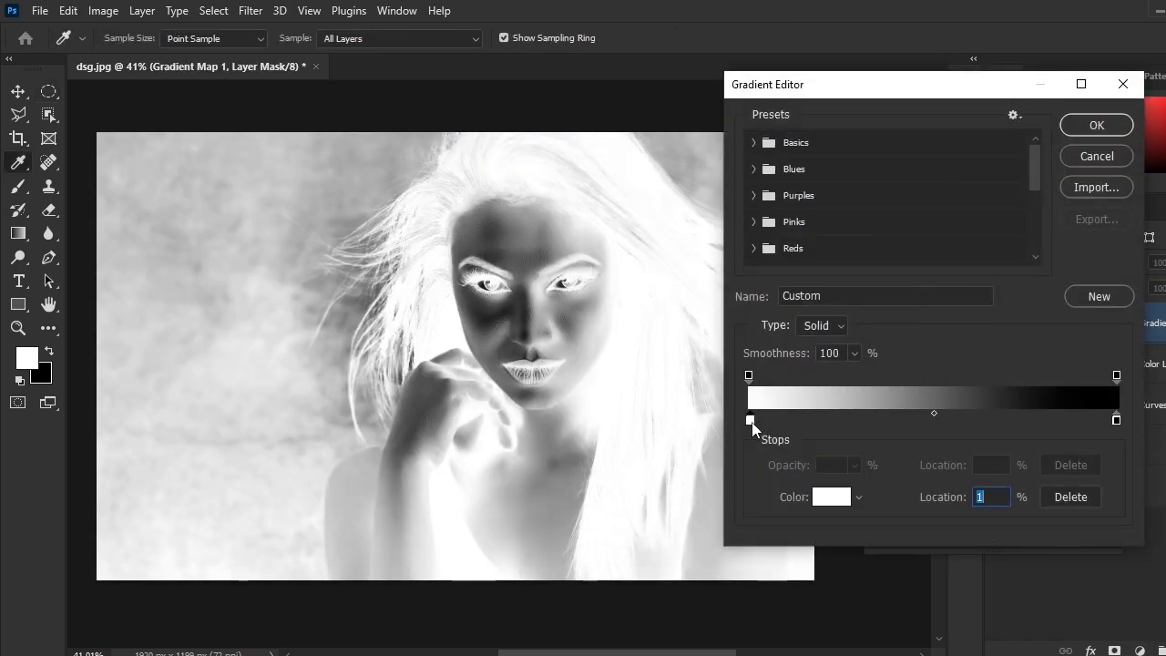
click(820, 495)
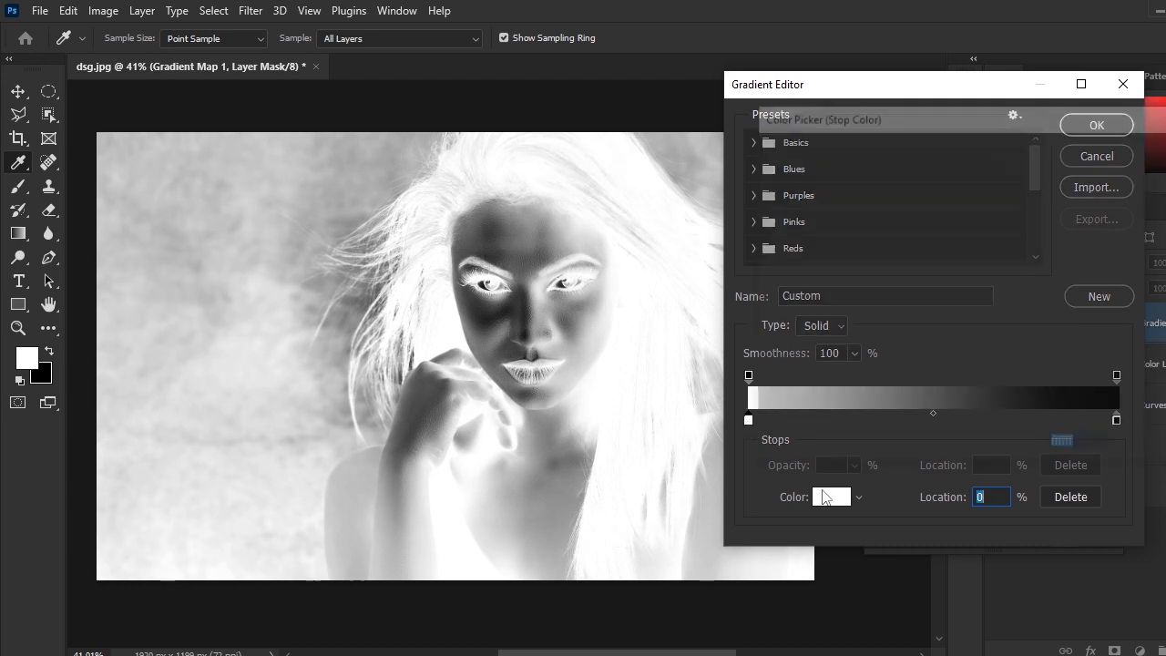
click(966, 367)
drag(966, 367, 1007, 401)
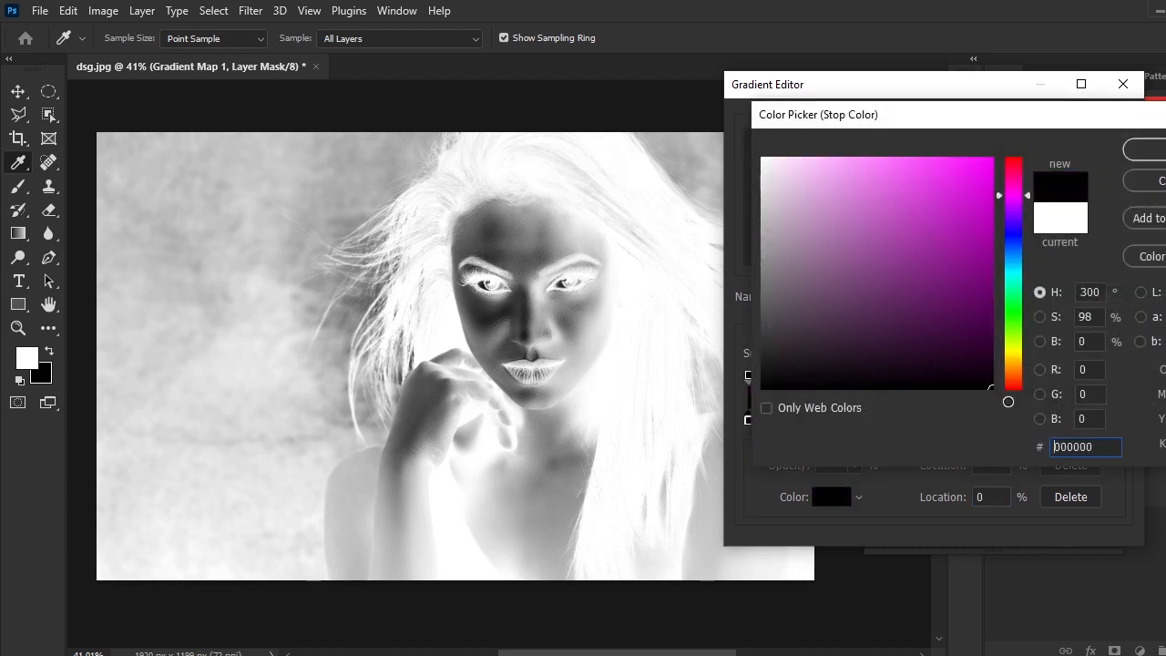
click(1153, 152)
Set the gradient map's ending color stop at location 100% to pure red (ff0000).
click(1117, 420)
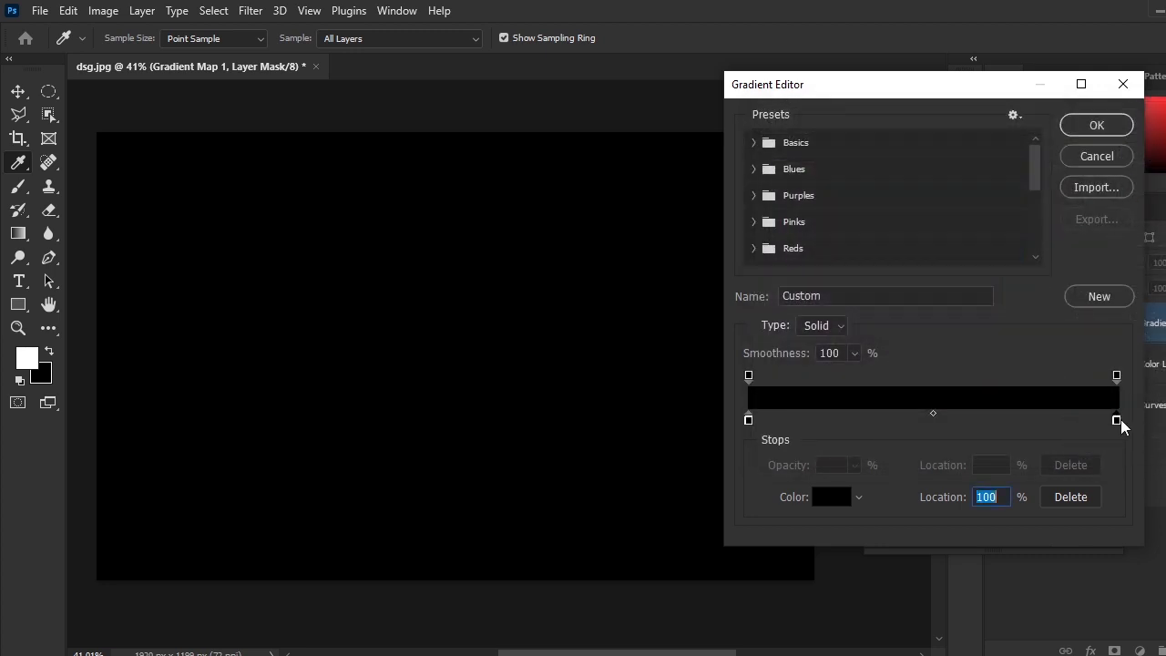
click(845, 497)
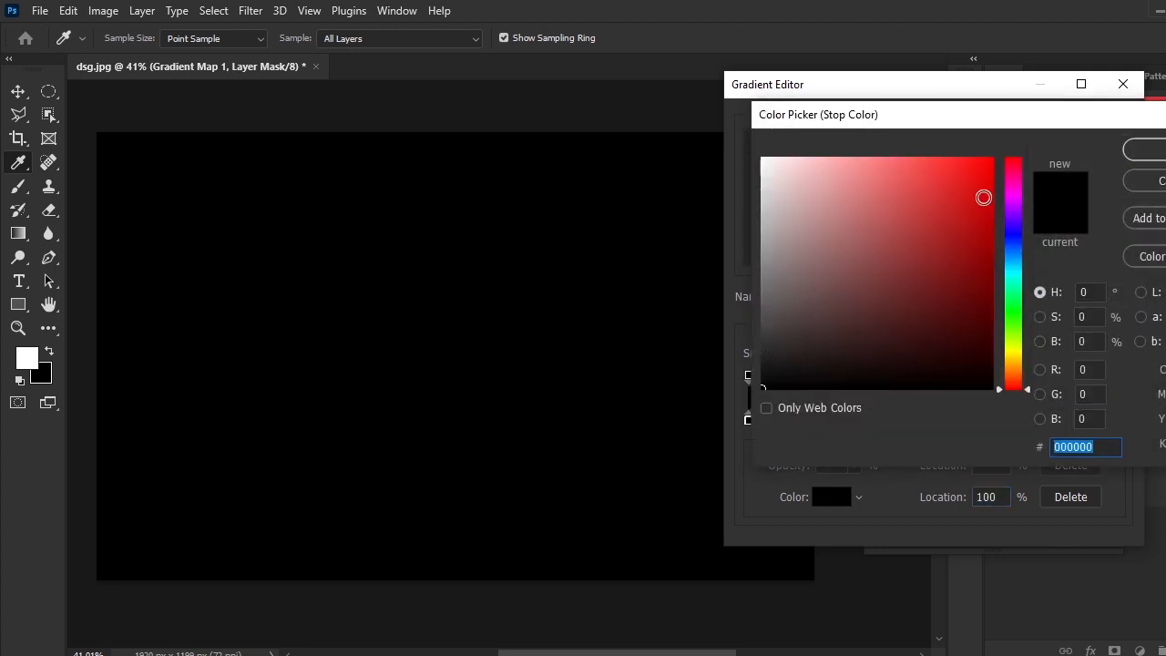
drag(984, 198, 1010, 130)
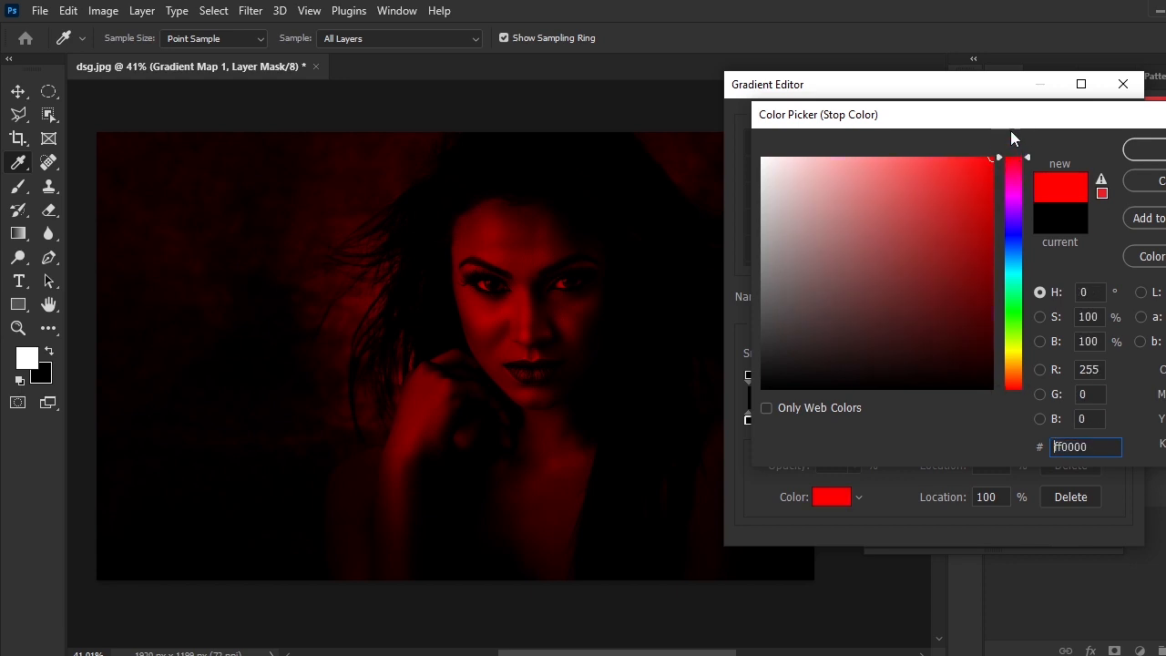
click(1146, 149)
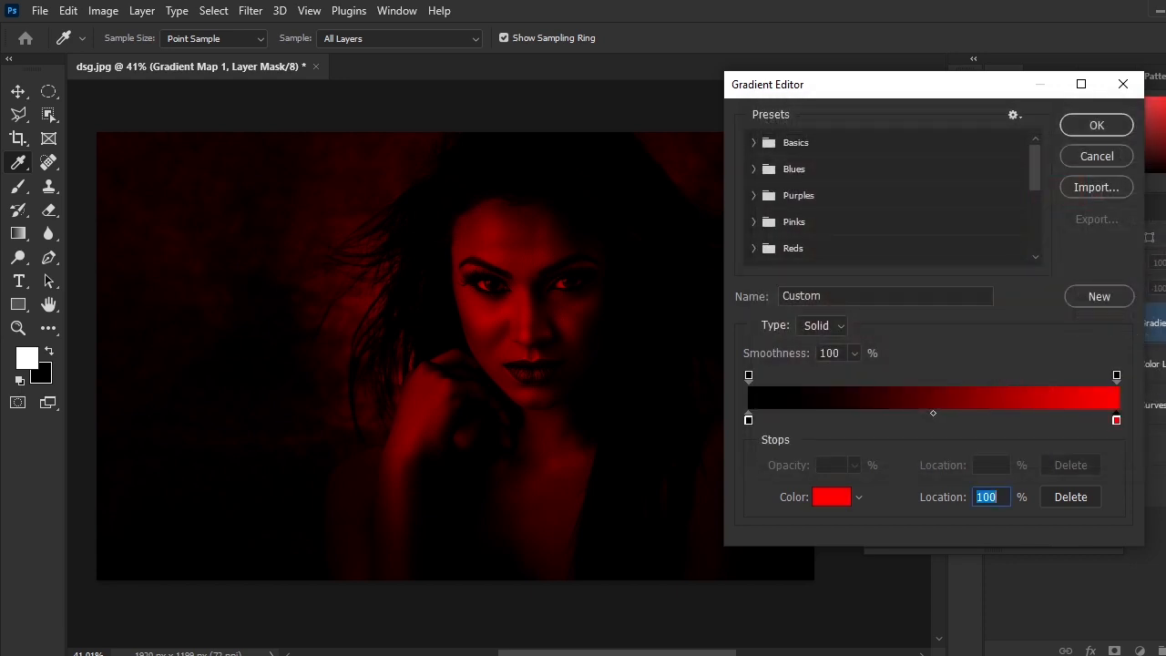
Move the midpoint between the black and red stops to 31% and accept the edited gradient.
click(750, 420)
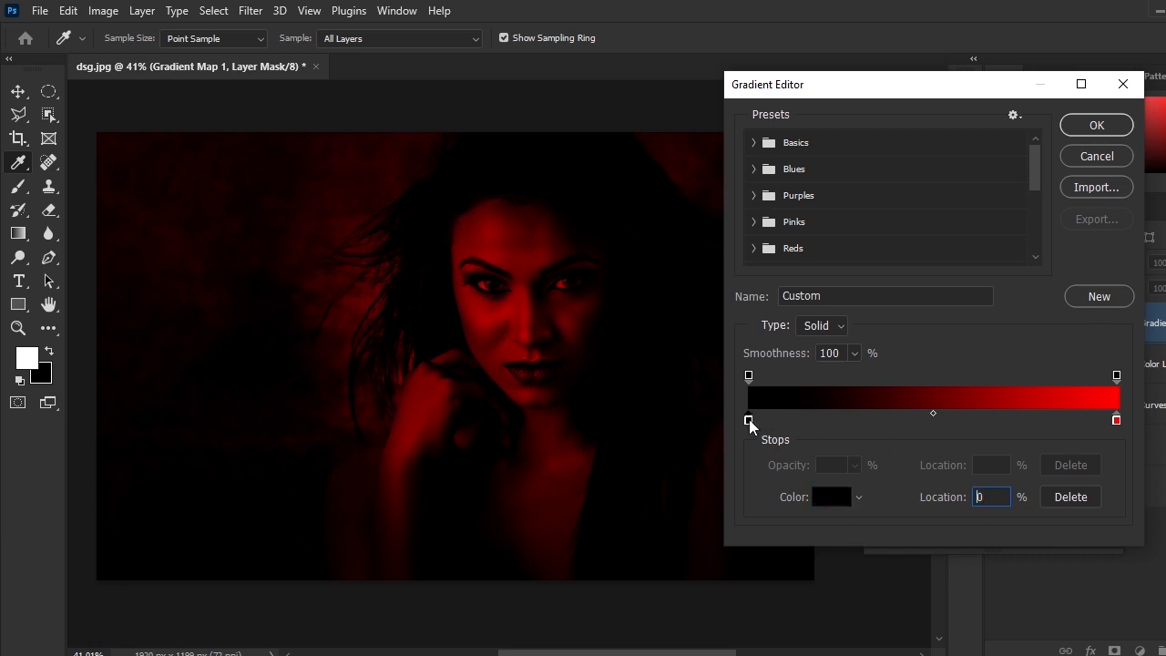
click(932, 413)
drag(933, 414, 864, 415)
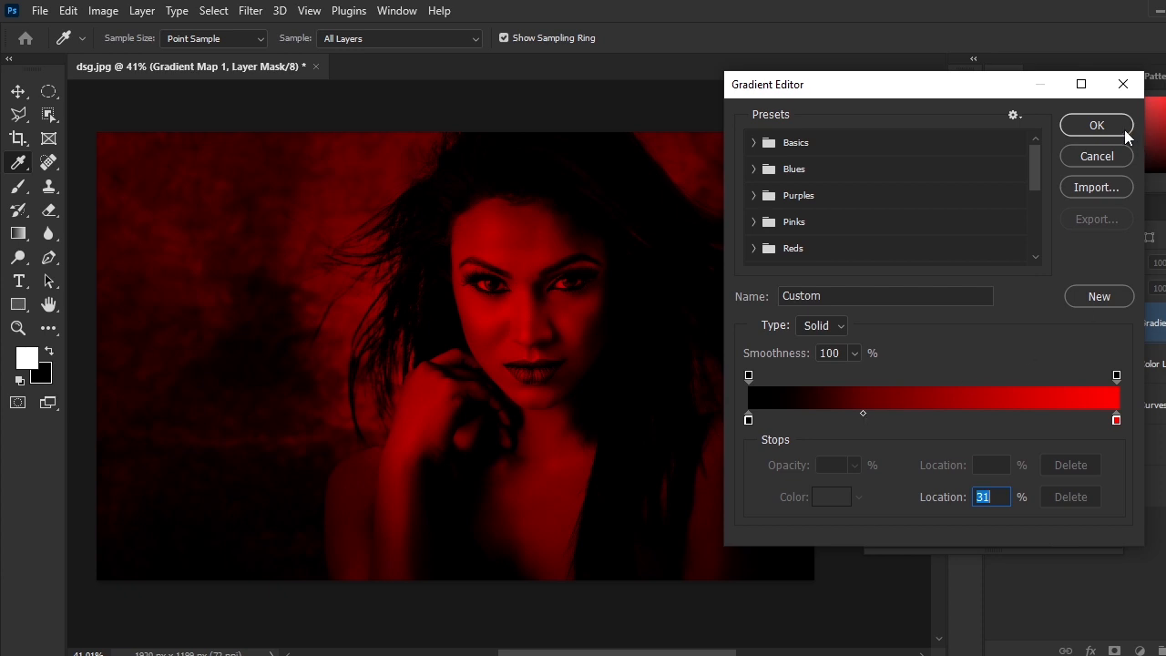
click(1097, 128)
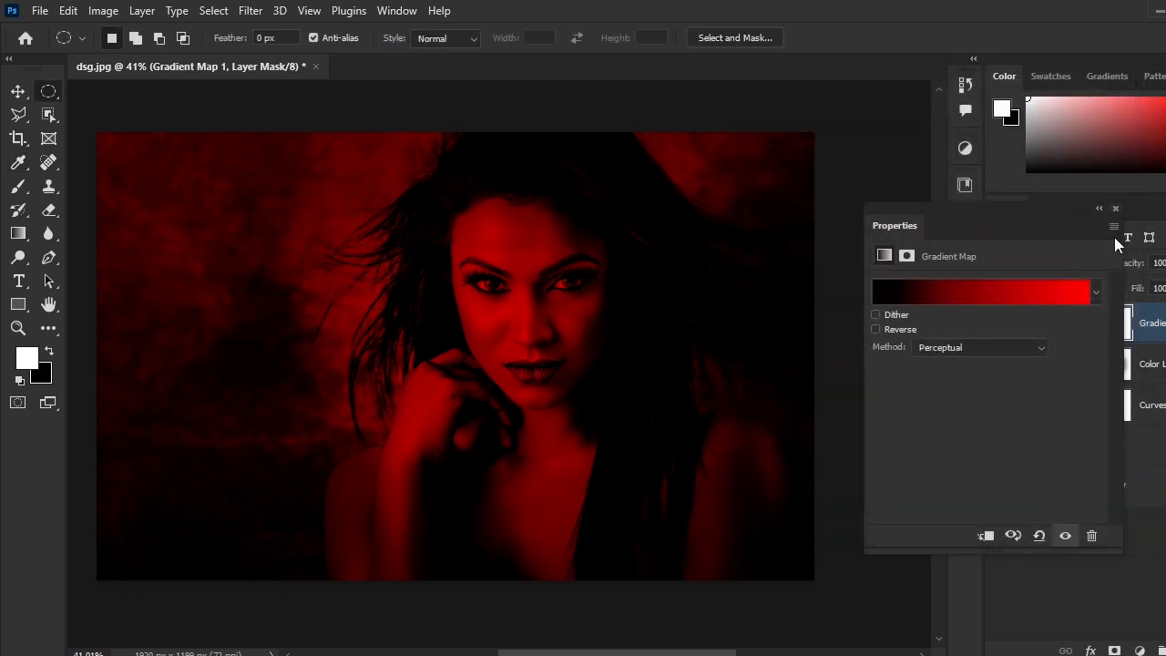
click(1115, 209)
scroll(625, 325, down, 3)
scroll(624, 325, up, 2)
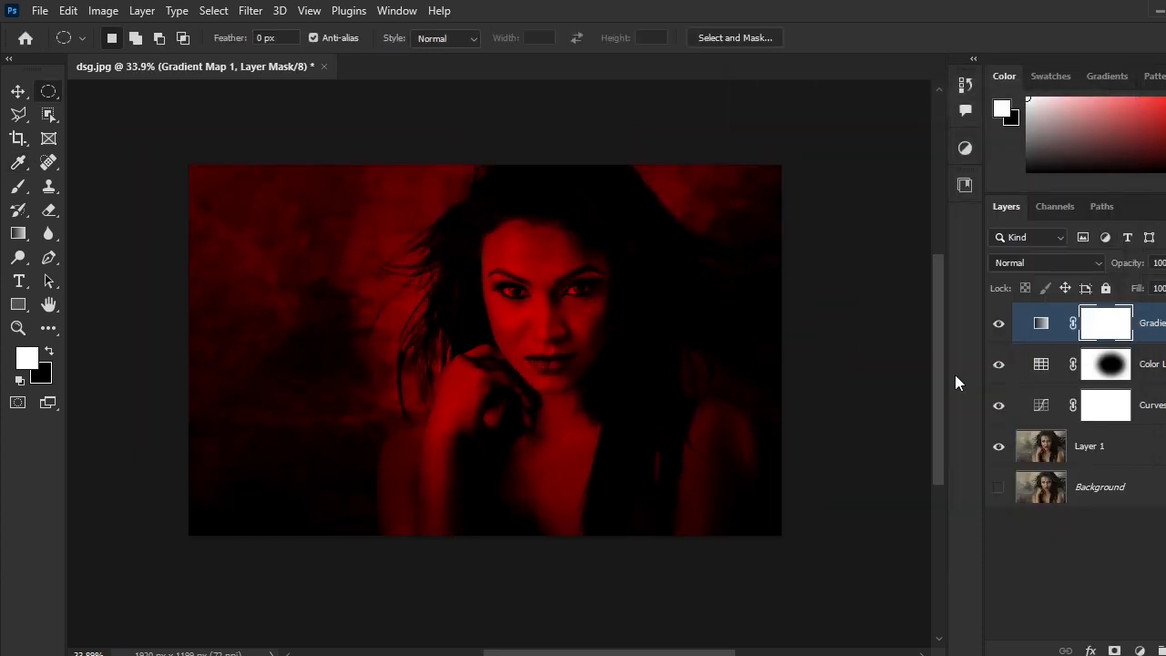
Set the Gradient Map layer's blend mode to Soft Light and compare the image with the layer hidden and shown.
click(999, 324)
click(998, 324)
click(1058, 262)
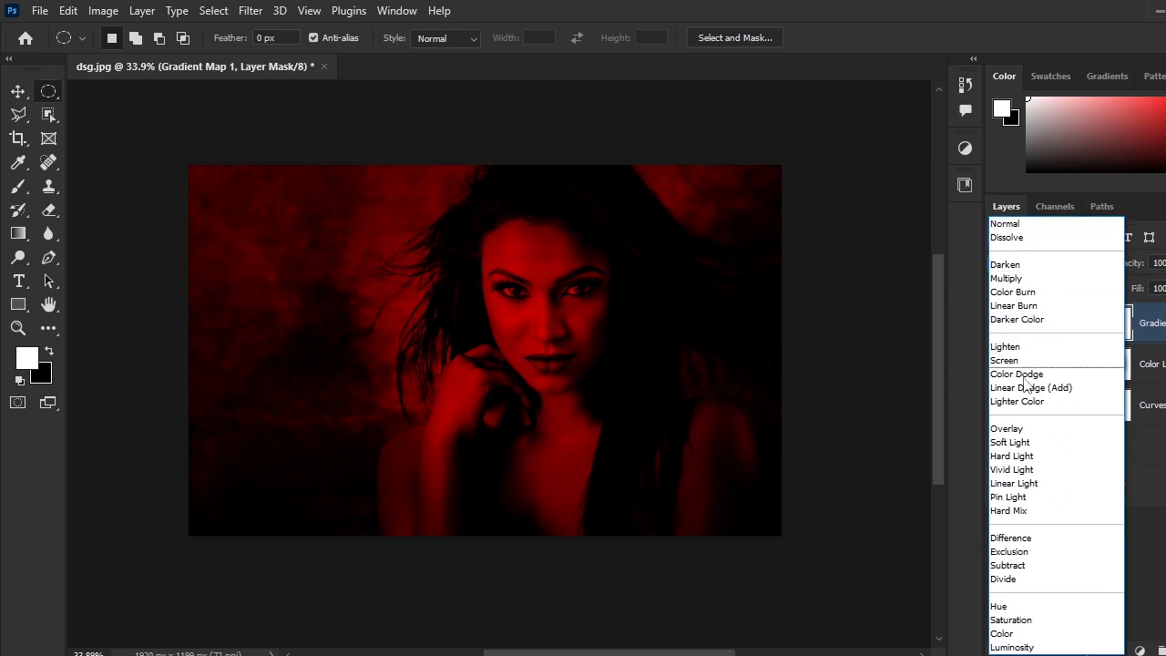
click(1035, 443)
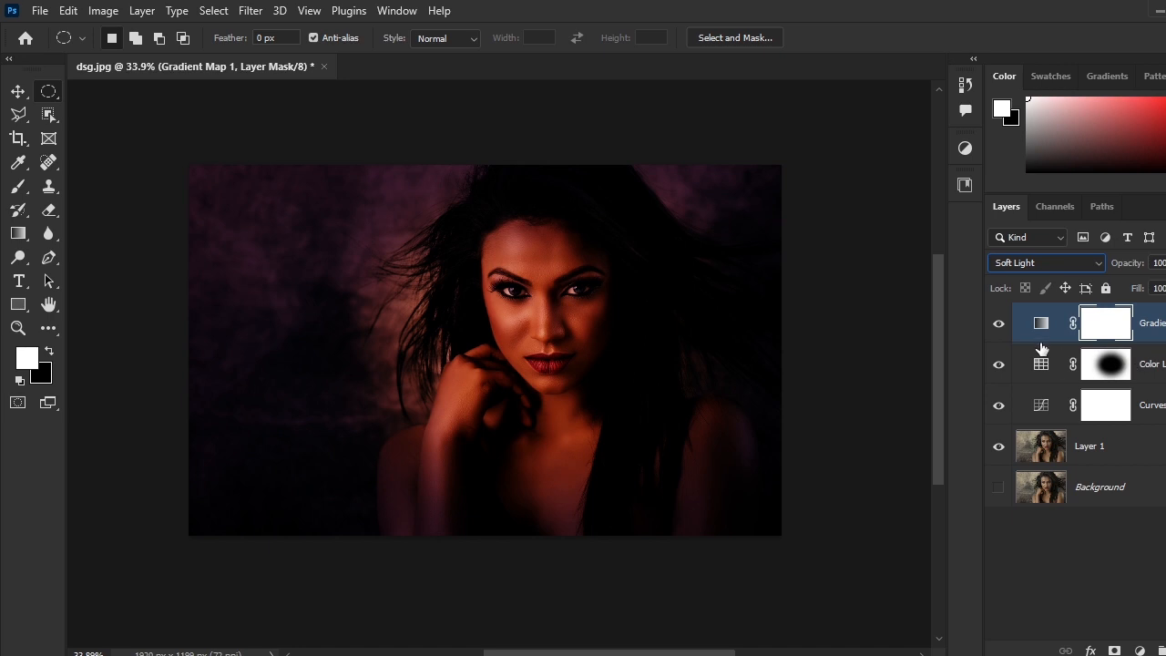
click(999, 324)
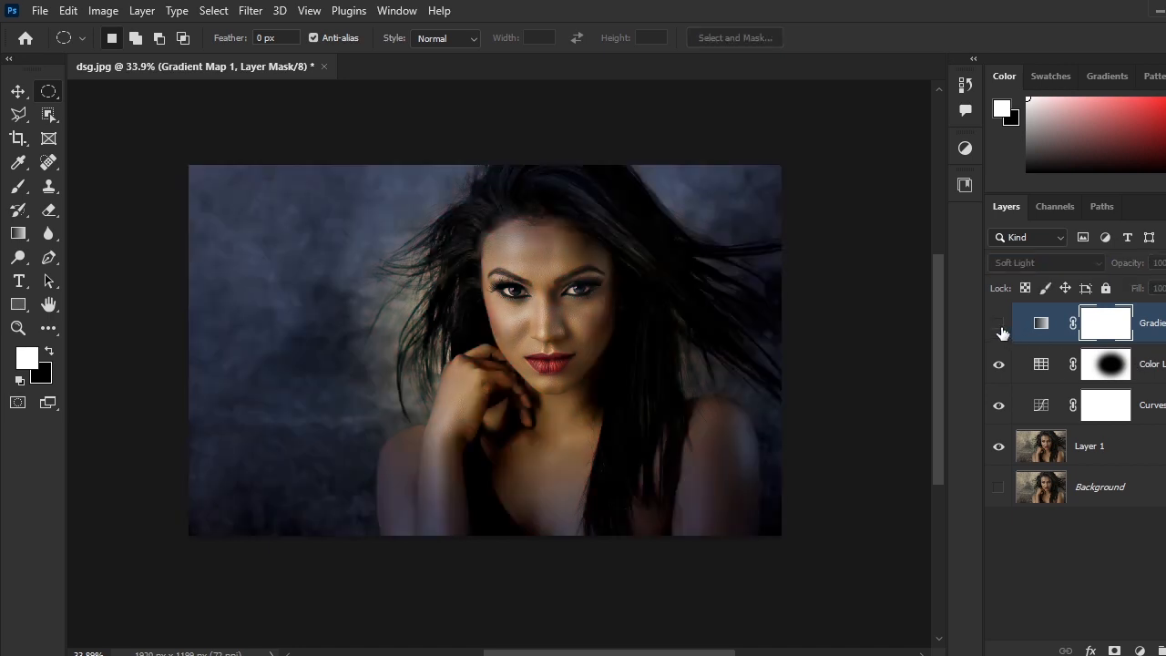
click(999, 326)
In the Gradient Map layer's Blend If settings, split the Underlying Layer highlight slider to 91 / 220.
click(1040, 323)
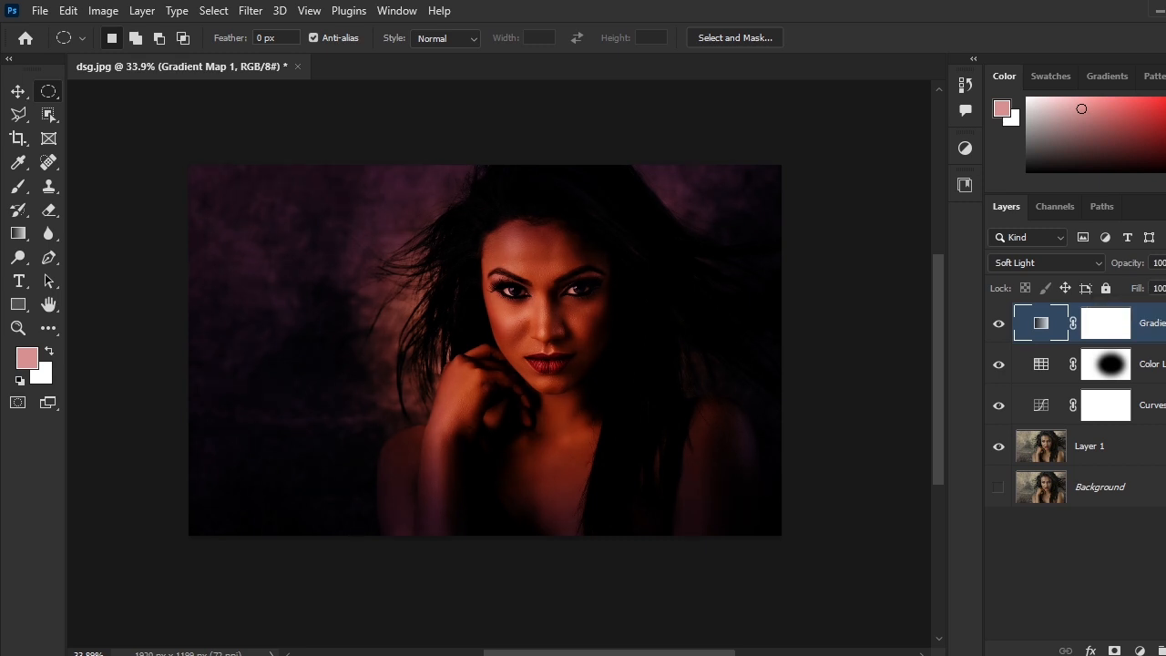
right_click(1150, 324)
click(1038, 33)
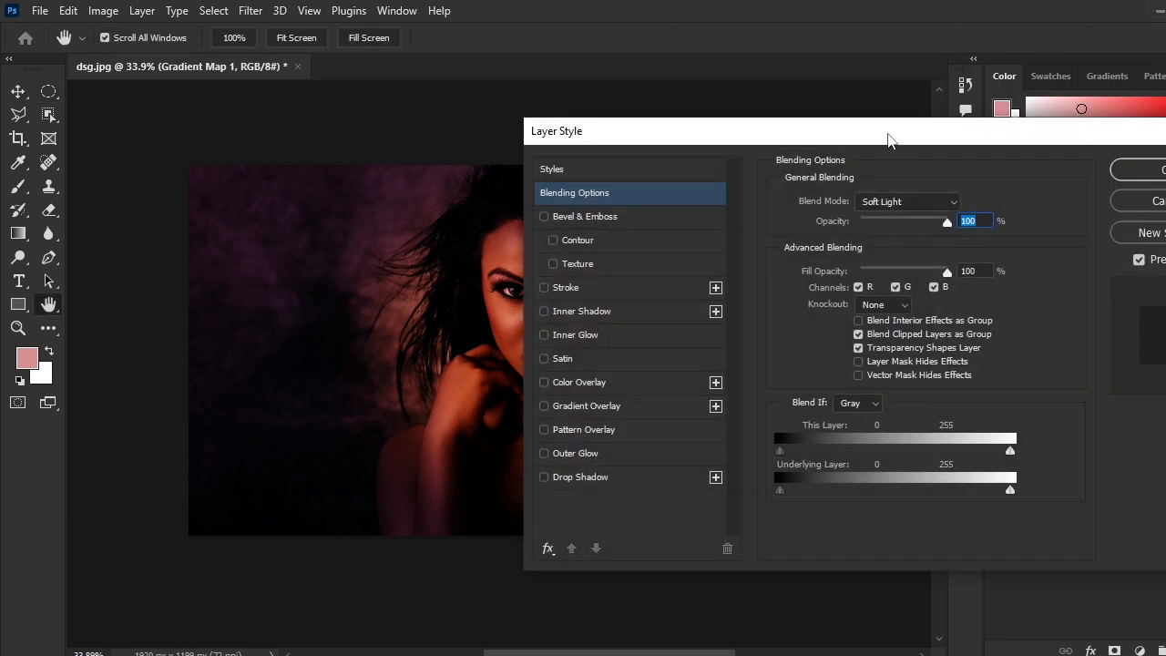
drag(888, 139, 1051, 141)
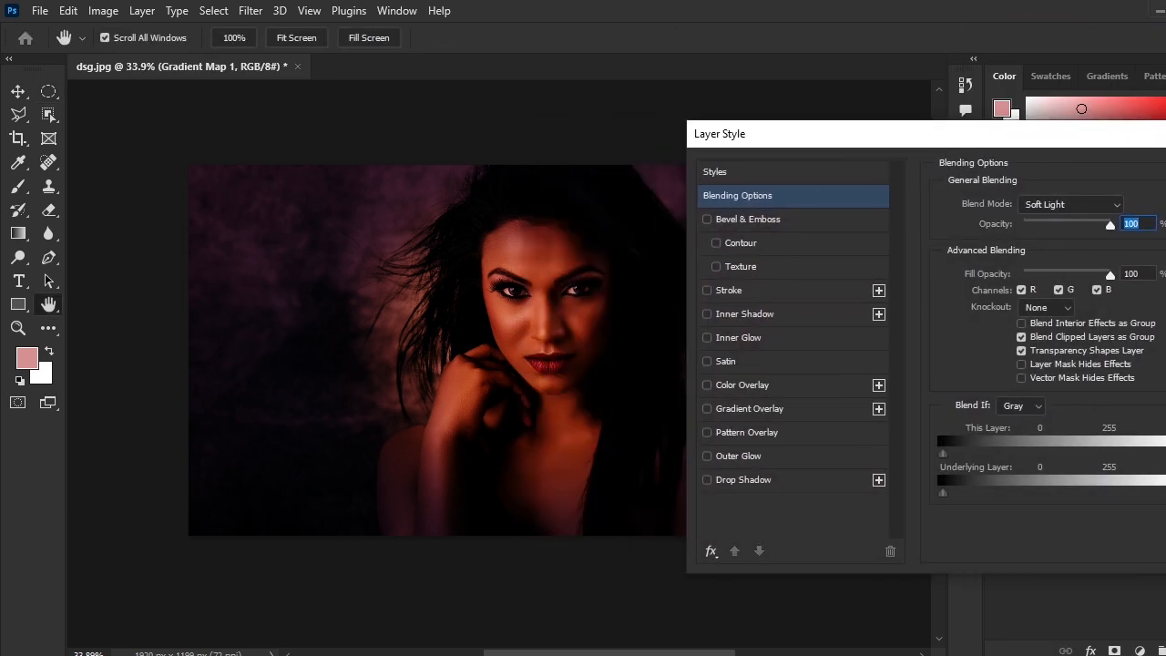
drag(1165, 493, 1030, 509)
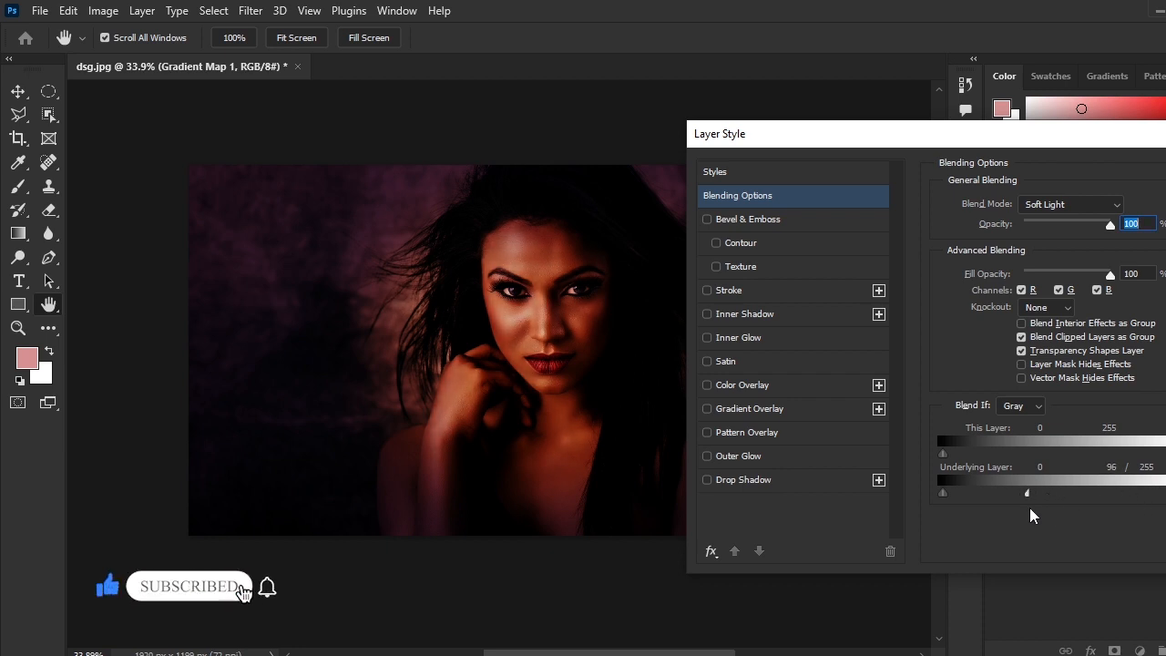
drag(1034, 516, 1029, 515)
mouse_move(1159, 501)
mouse_down()
mouse_move(1101, 507)
mouse_move(1153, 507)
mouse_move(1144, 507)
mouse_up()
drag(802, 134, 648, 145)
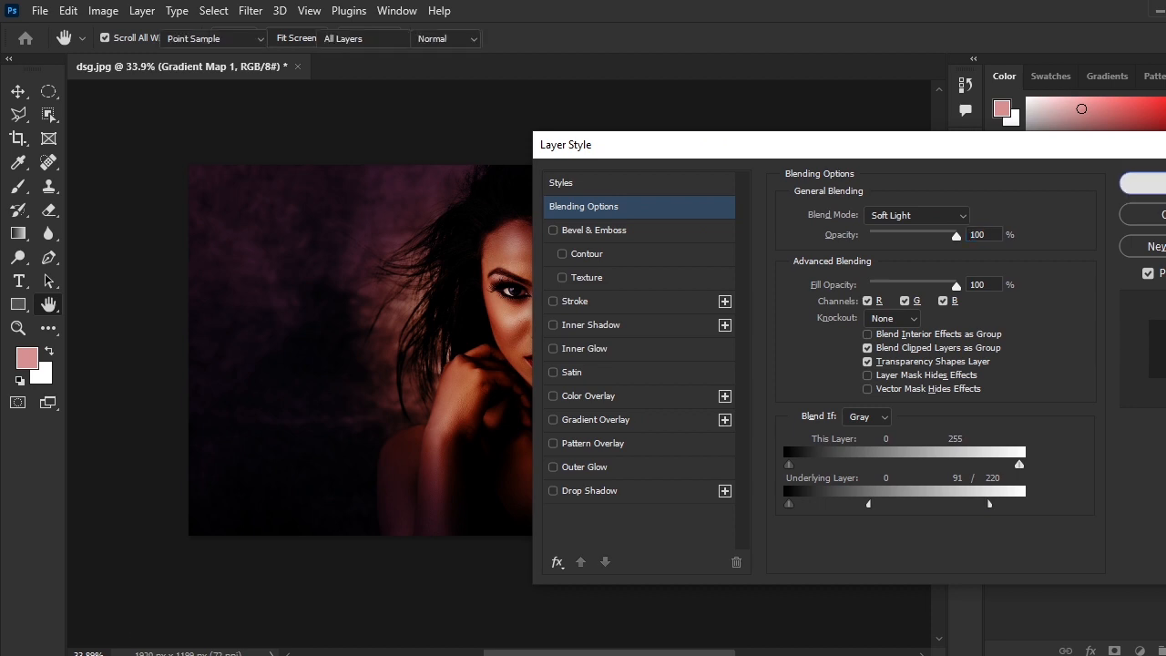
click(1143, 183)
In the Color Lookup layer's Blend If settings, split the Underlying Layer highlight slider to 106 / 222.
click(1106, 364)
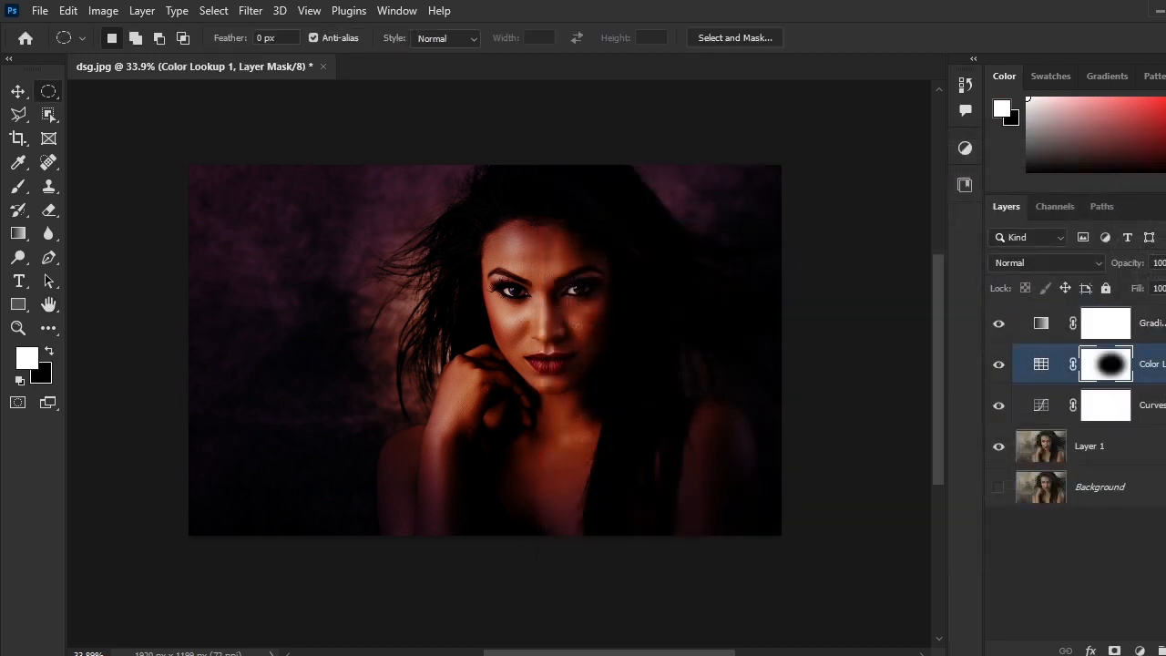
right_click(1150, 363)
click(1014, 27)
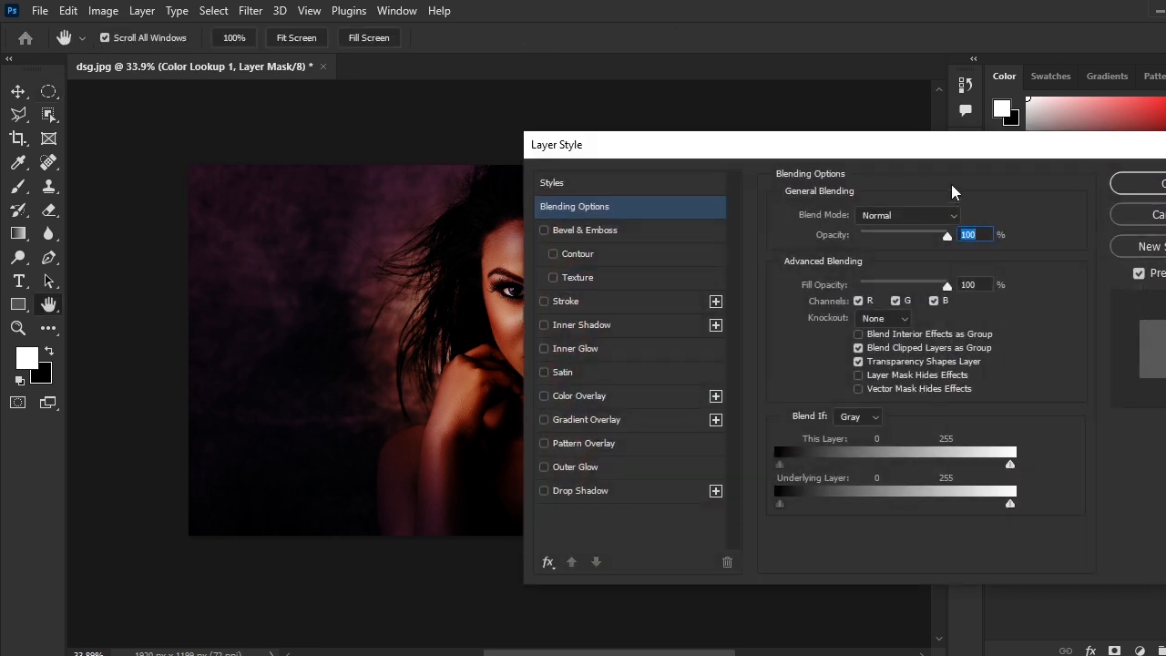
drag(956, 146, 1161, 145)
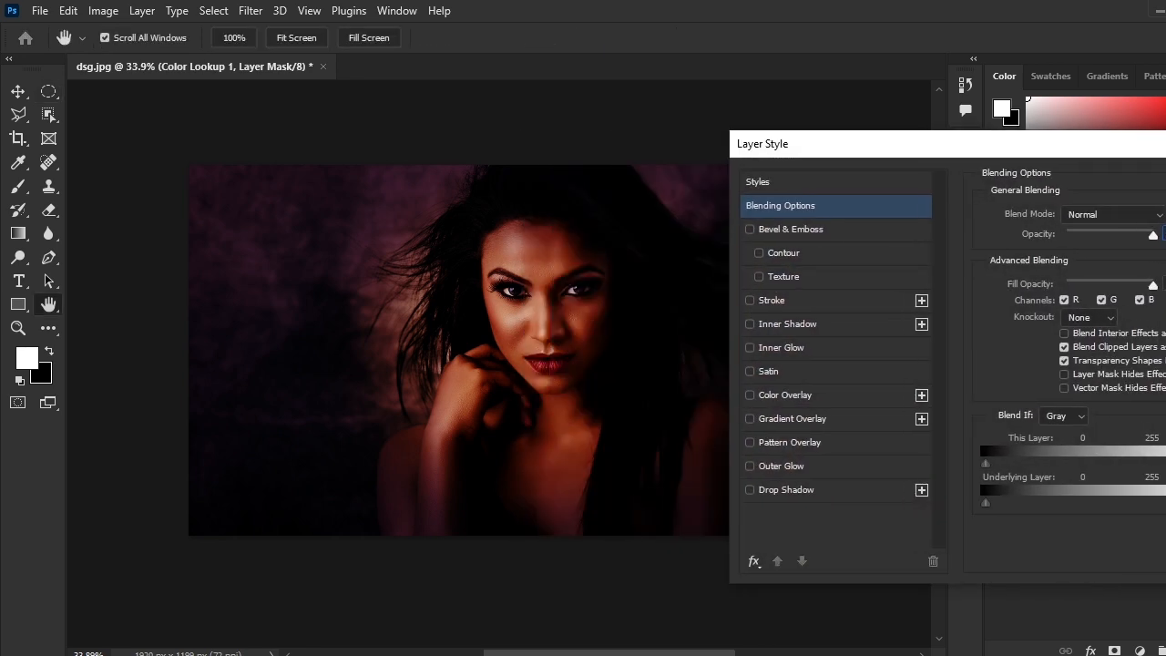
drag(629, 333, 520, 347)
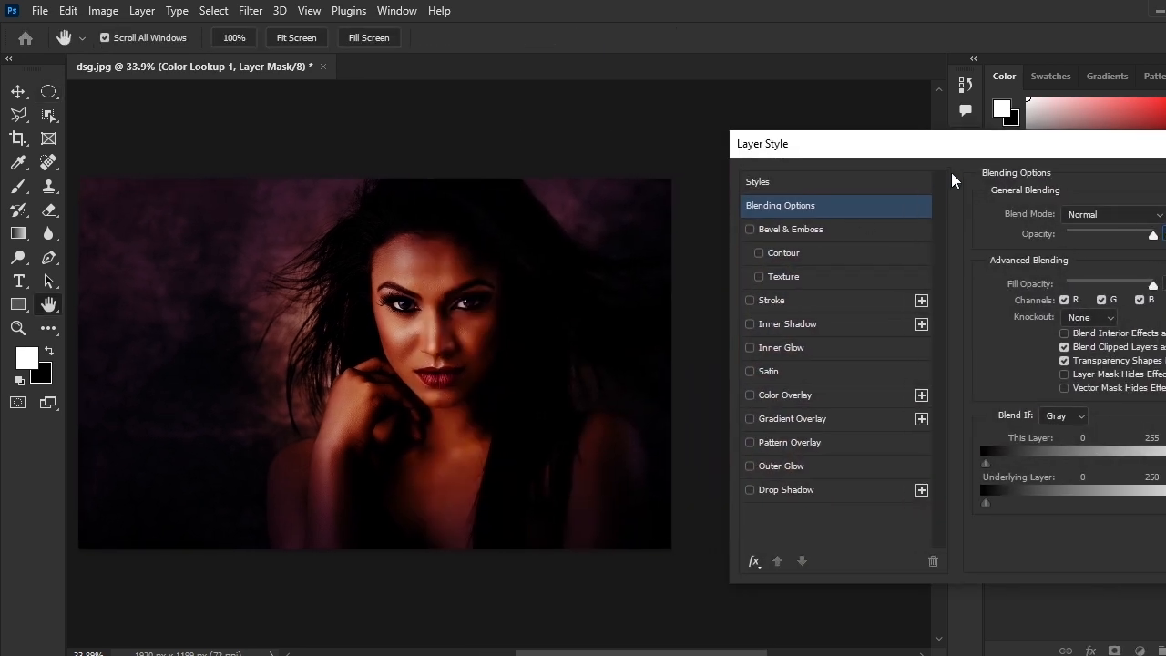
drag(961, 145, 831, 128)
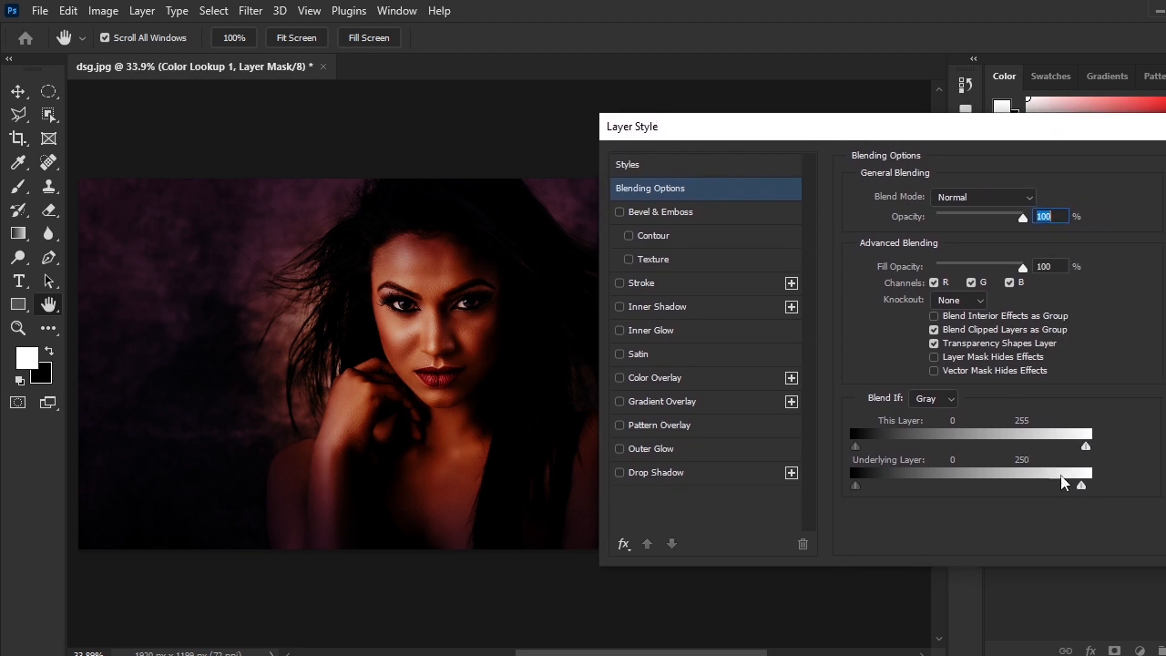
drag(1079, 492, 951, 493)
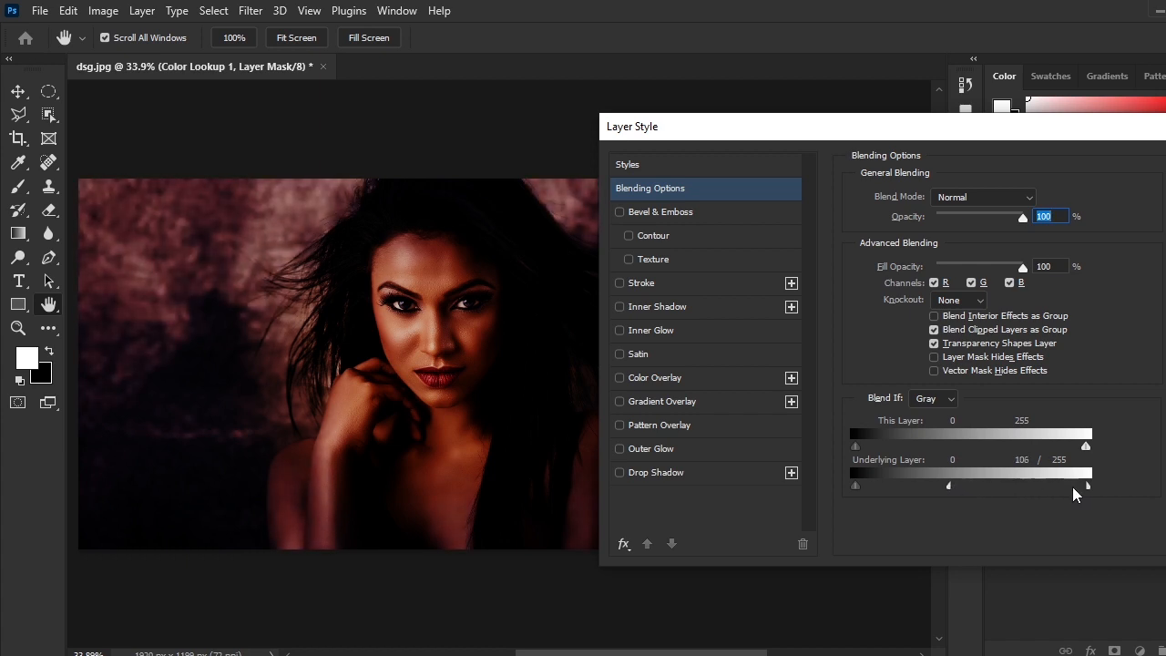
drag(1088, 490, 1057, 494)
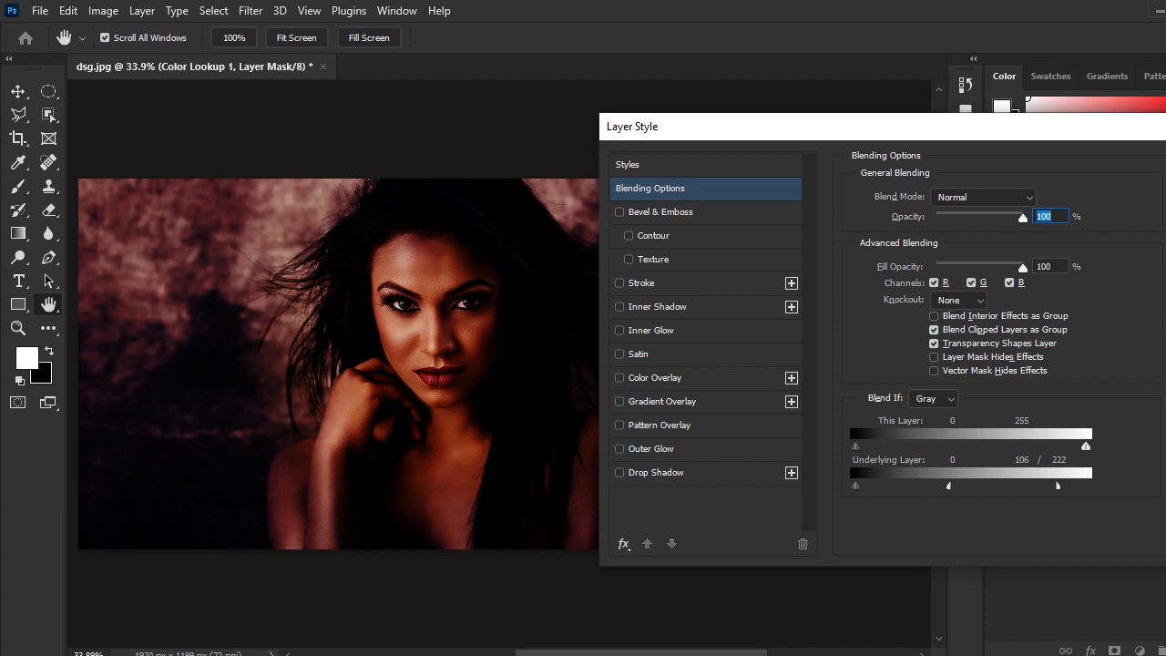
key(Return)
drag(792, 372, 821, 375)
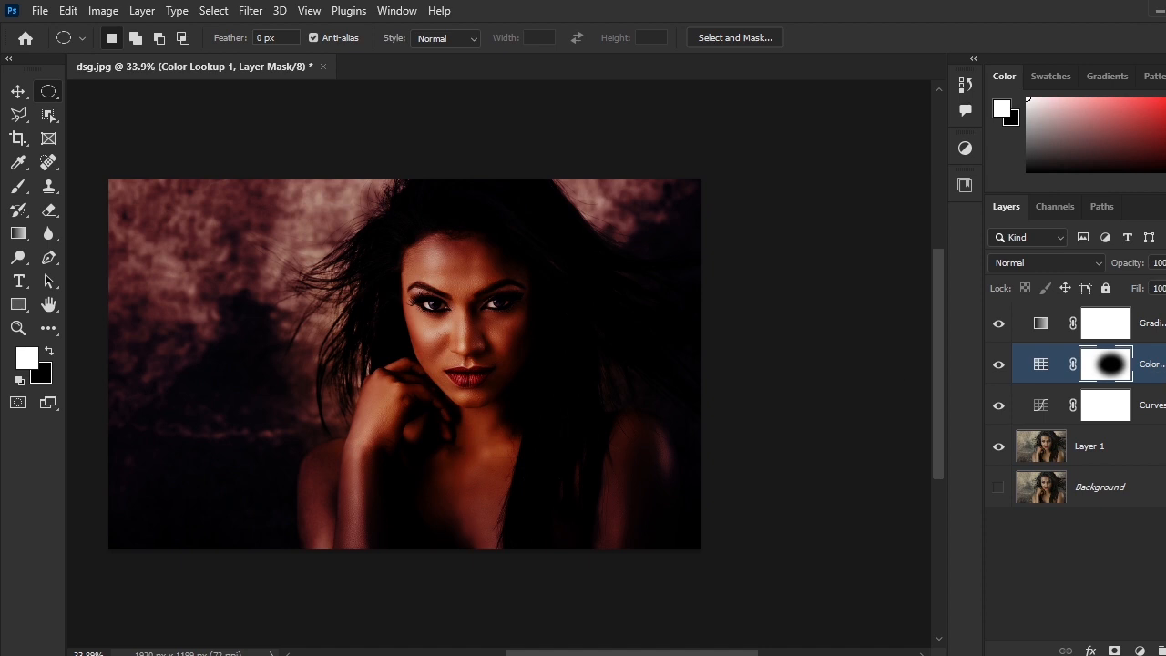
Set the Gradient Map layer's fill to 35% and compare the image with the layer hidden and shown.
click(1150, 322)
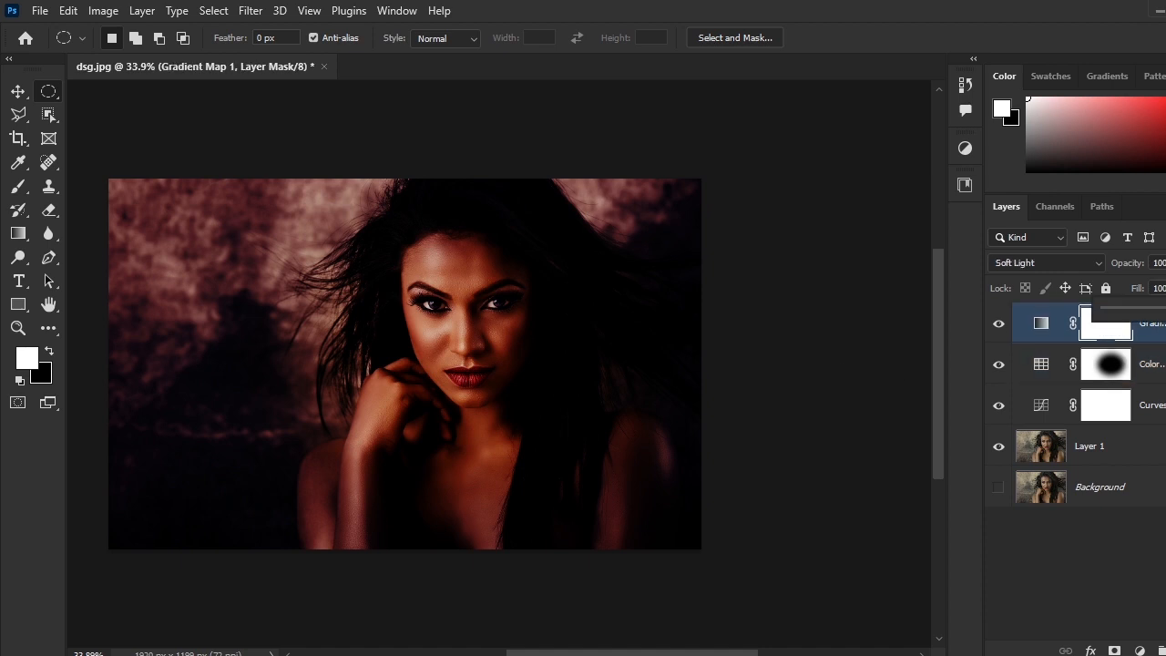
mouse_move(1160, 310)
mouse_down()
mouse_move(1127, 310)
mouse_move(1140, 315)
mouse_up()
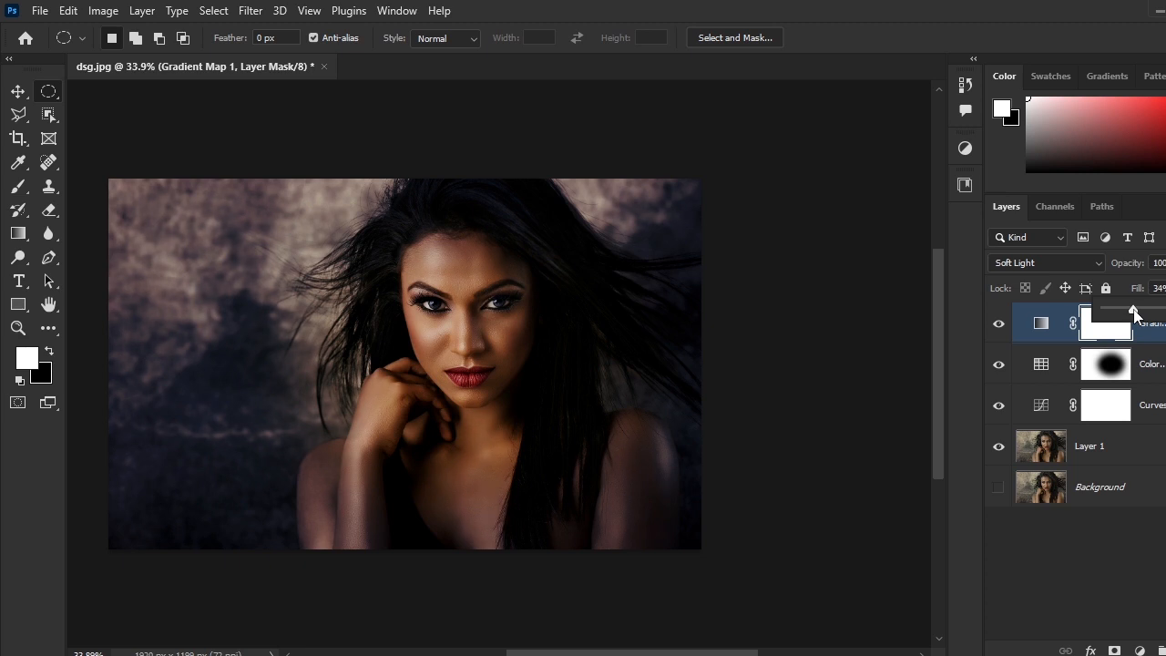
scroll(362, 305, up, 4)
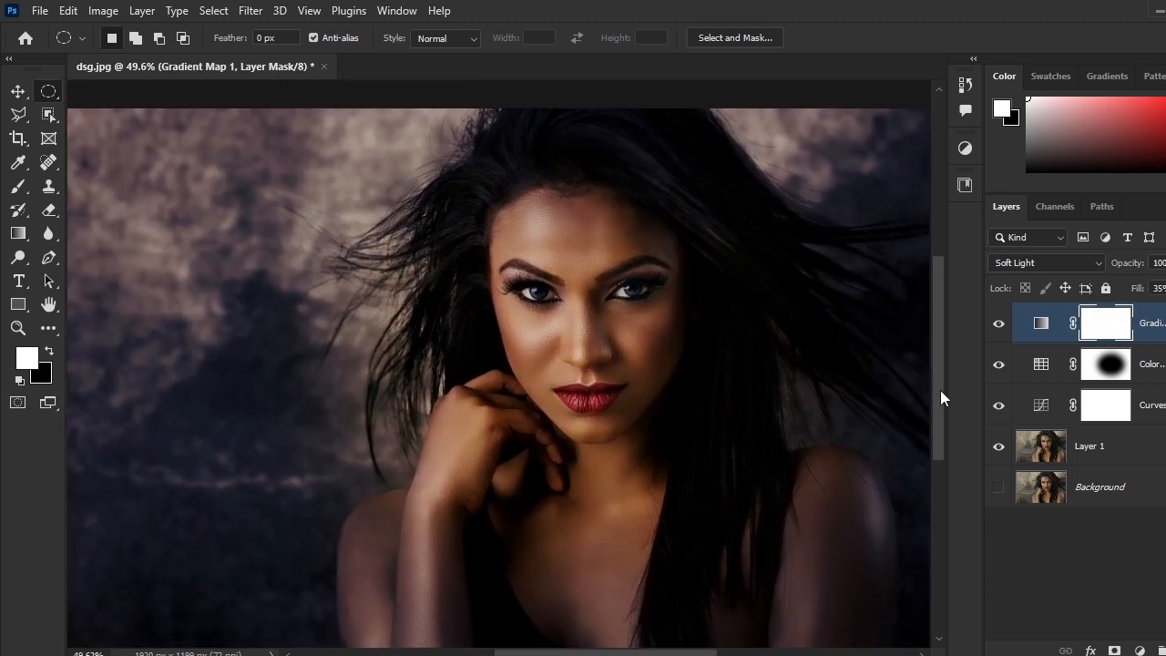
click(998, 325)
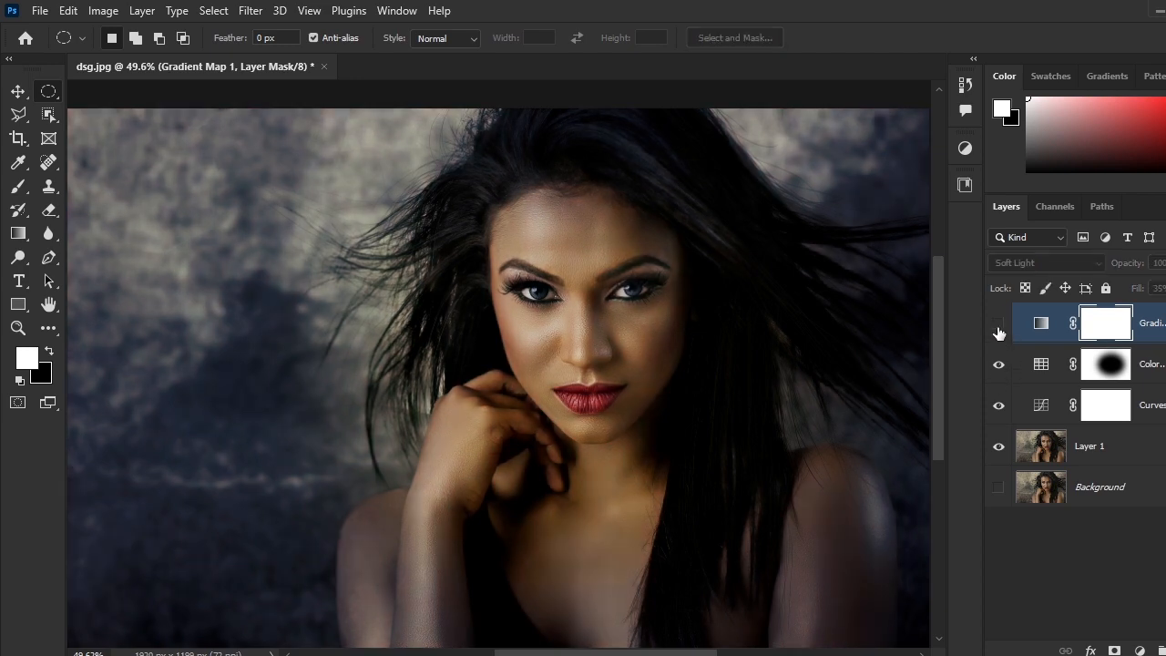
click(999, 325)
scroll(574, 409, down, 2)
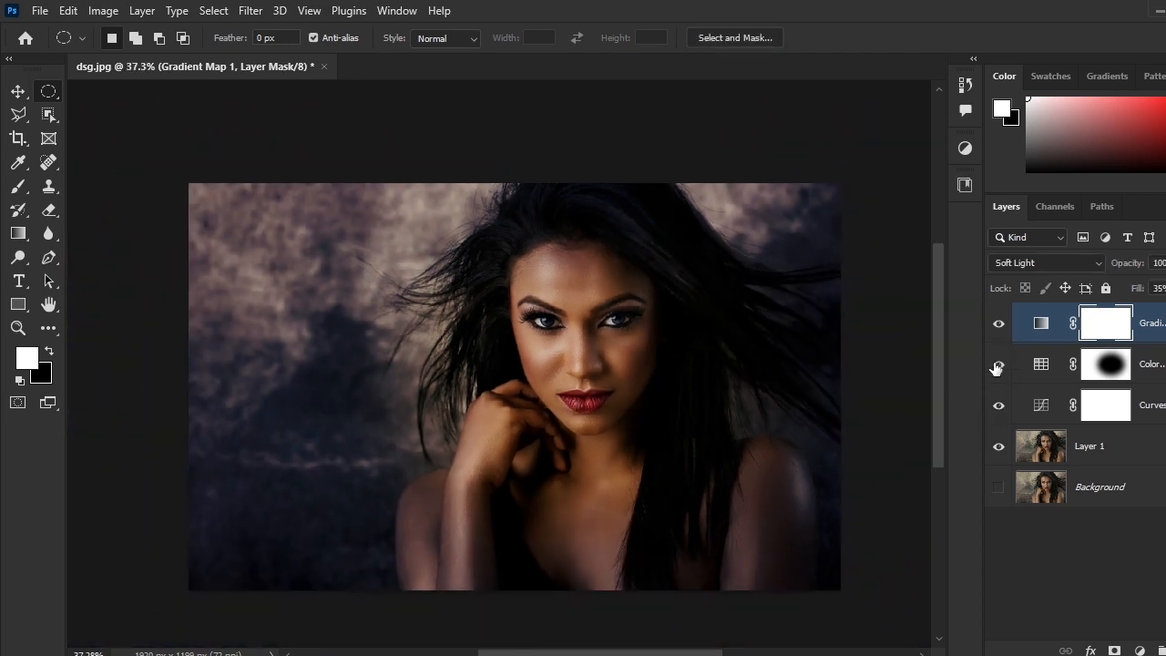
click(998, 325)
click(999, 325)
Compare the portrait's face up close with all adjustment layers hidden and shown.
alt+click(999, 447)
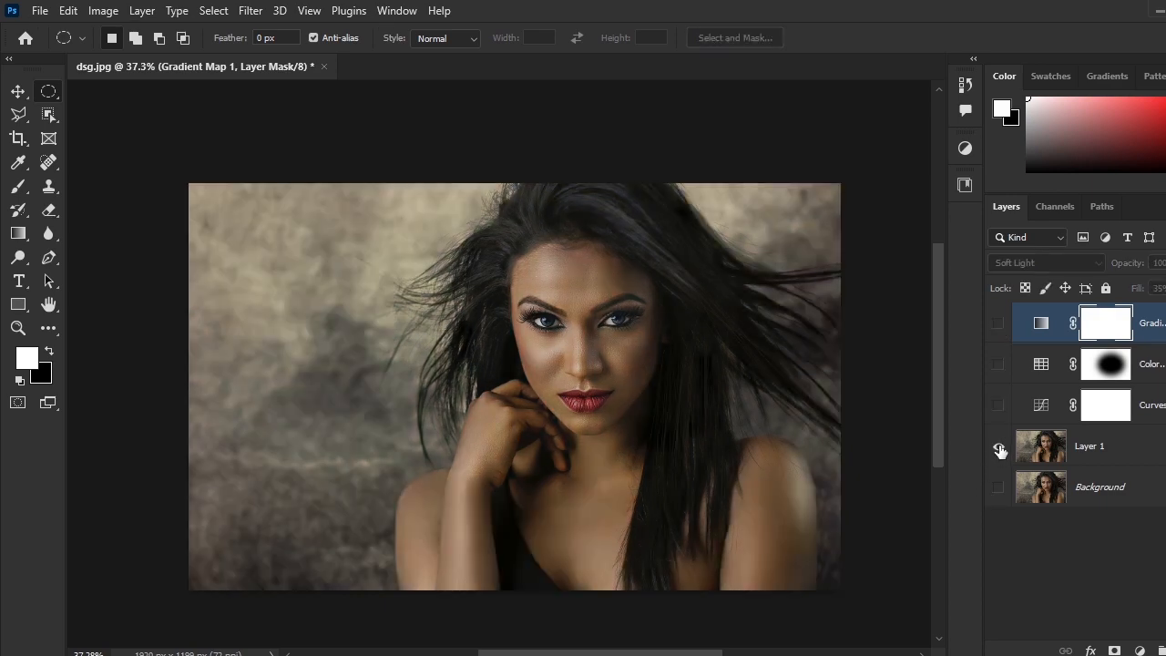
scroll(515, 365, up, 5)
drag(516, 364, 373, 344)
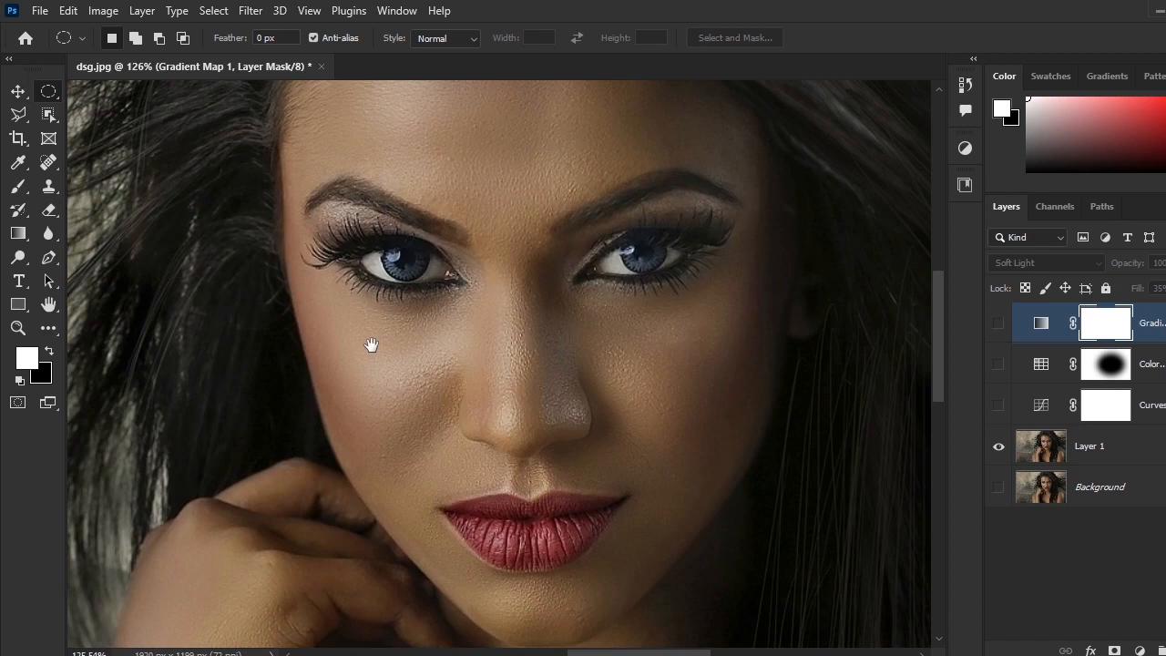
alt+click(999, 448)
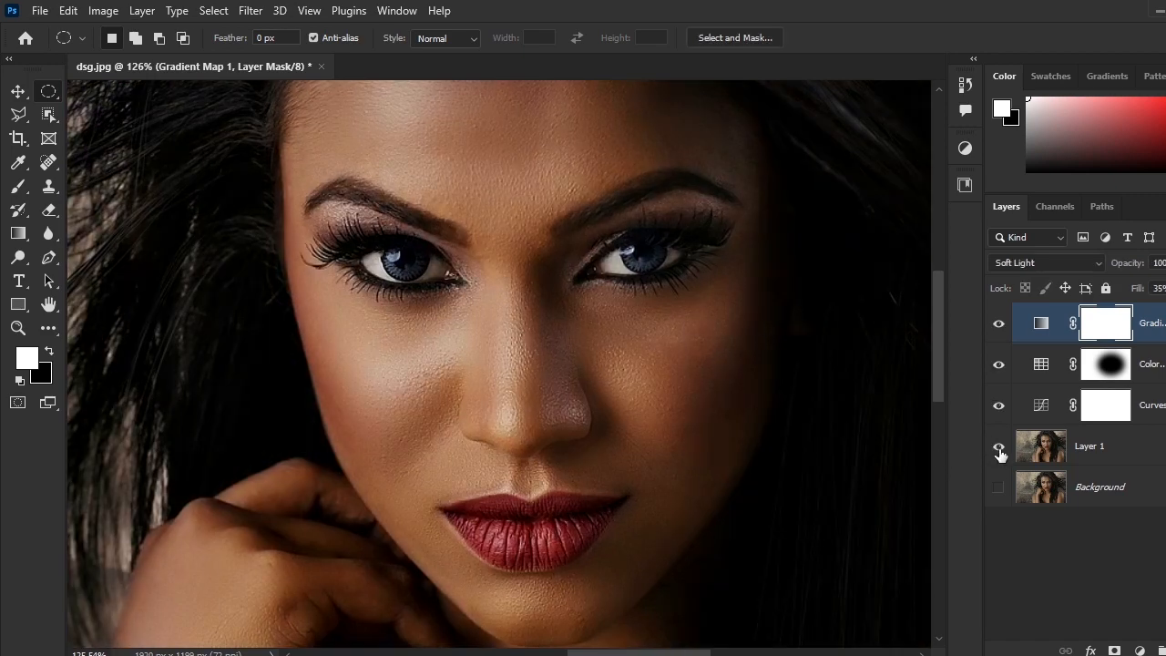
scroll(656, 382, down, 4)
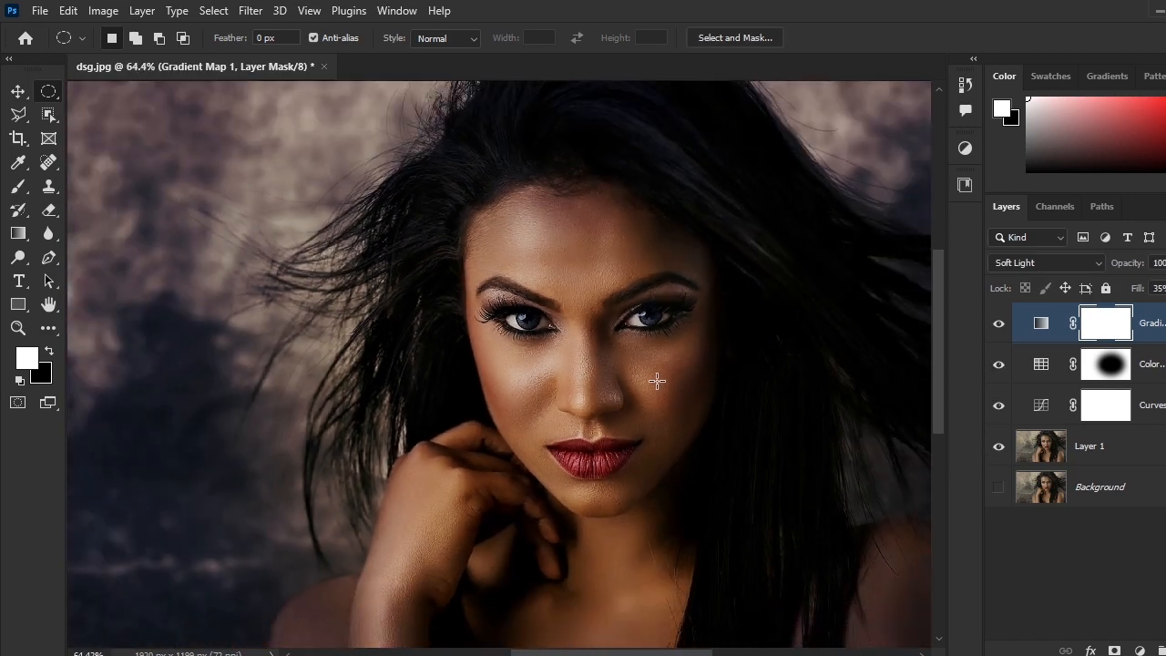
In the Curves adjustment layer's RGB curve, move the black point slightly back toward the corner and keep the midpoint slightly raised.
click(1040, 407)
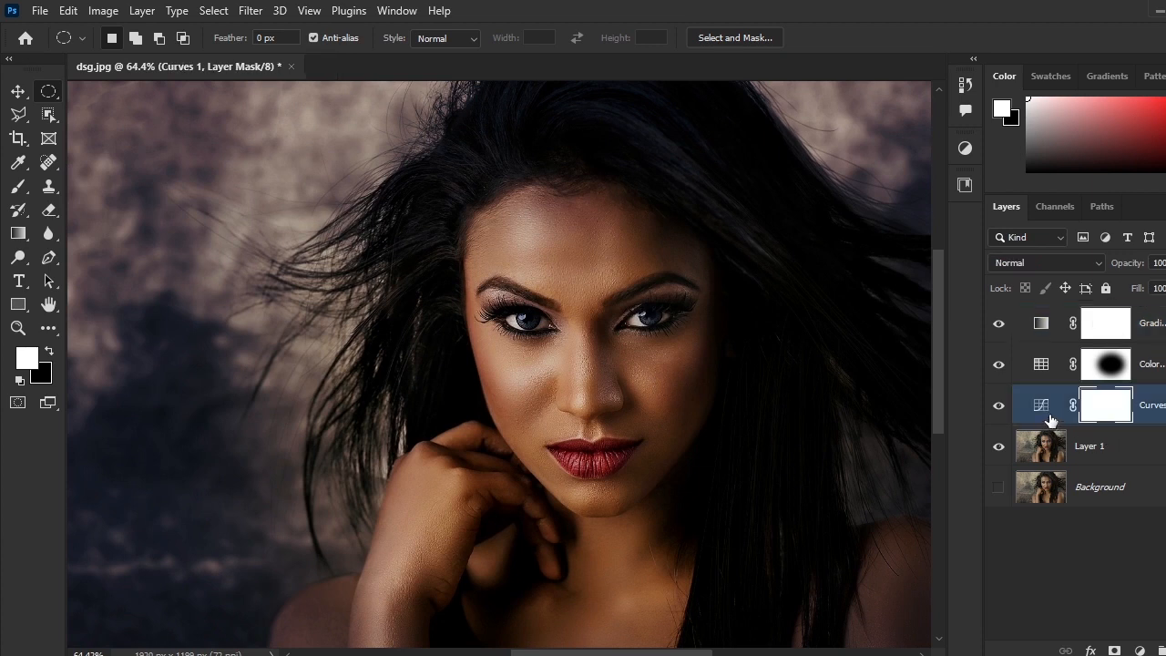
double_click(1040, 407)
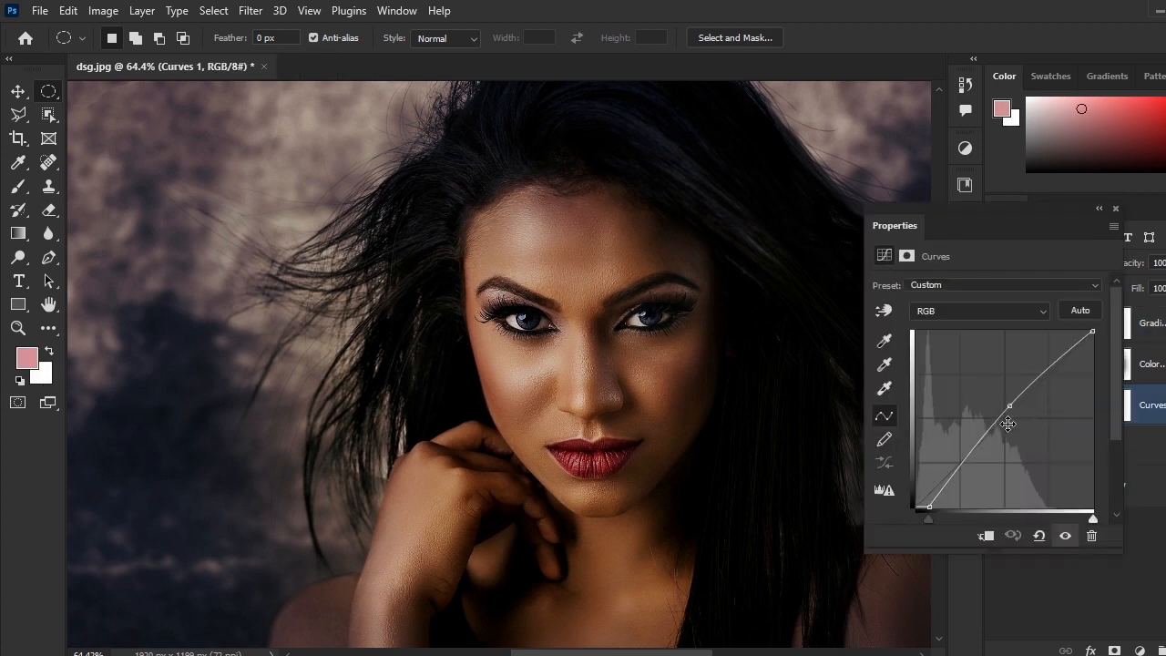
drag(932, 519, 921, 517)
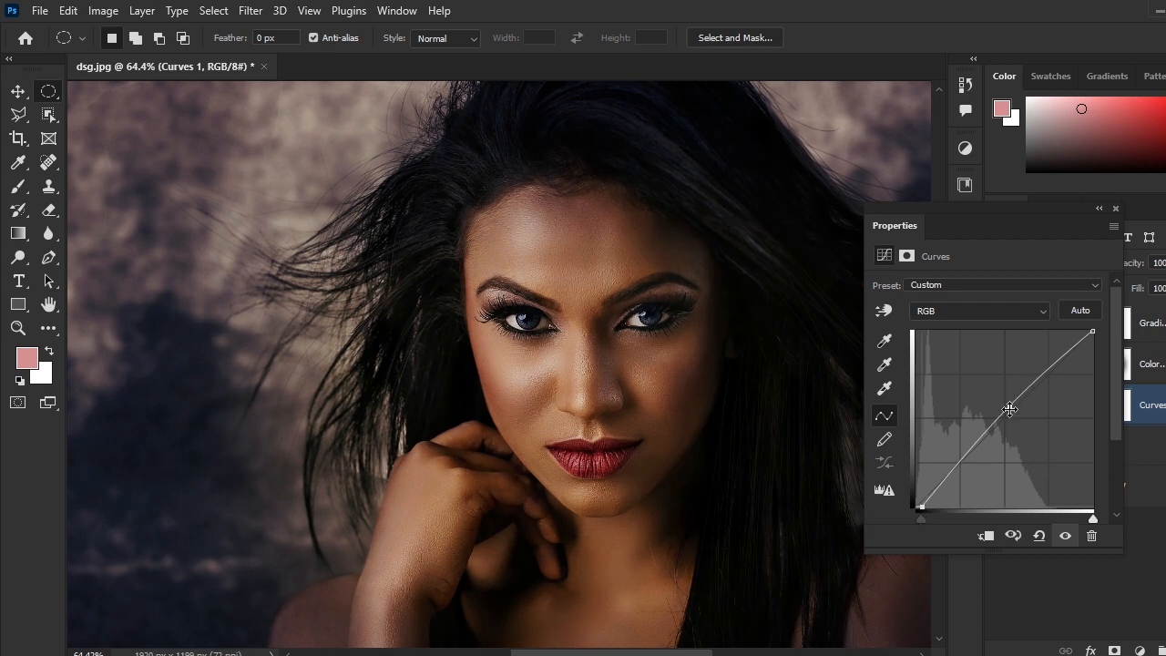
drag(1007, 406, 1005, 407)
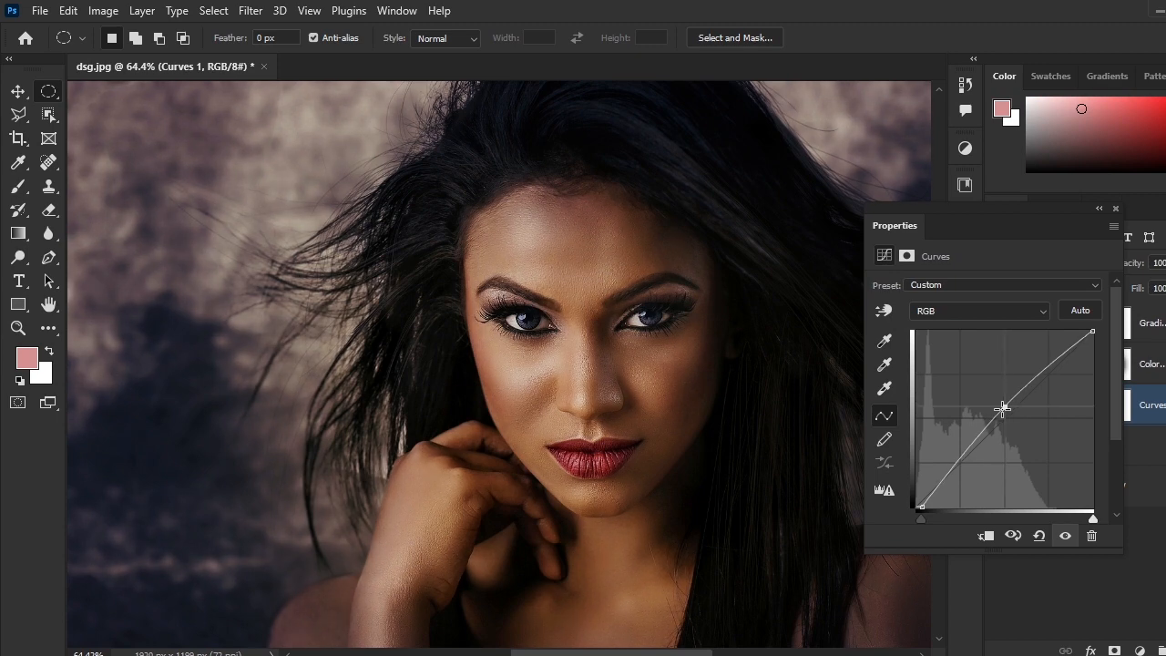
click(1115, 207)
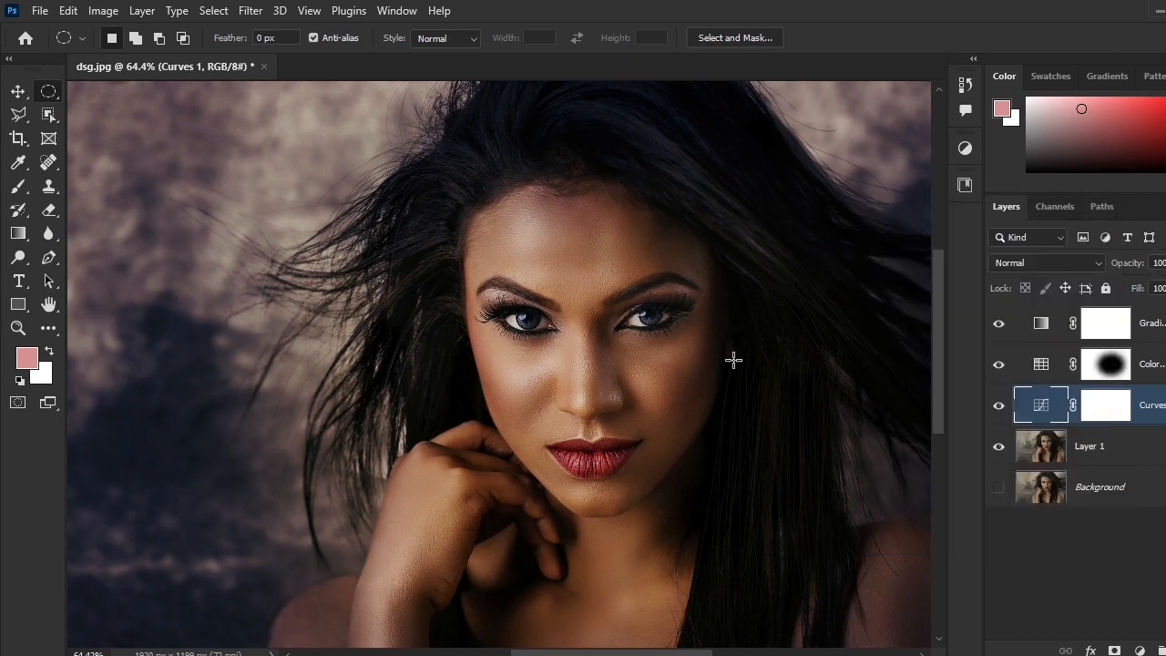
Compare the whole portrait twice with only Layer 1 visible and with all adjustment layers shown.
scroll(734, 356, down, 3)
drag(735, 429, 747, 433)
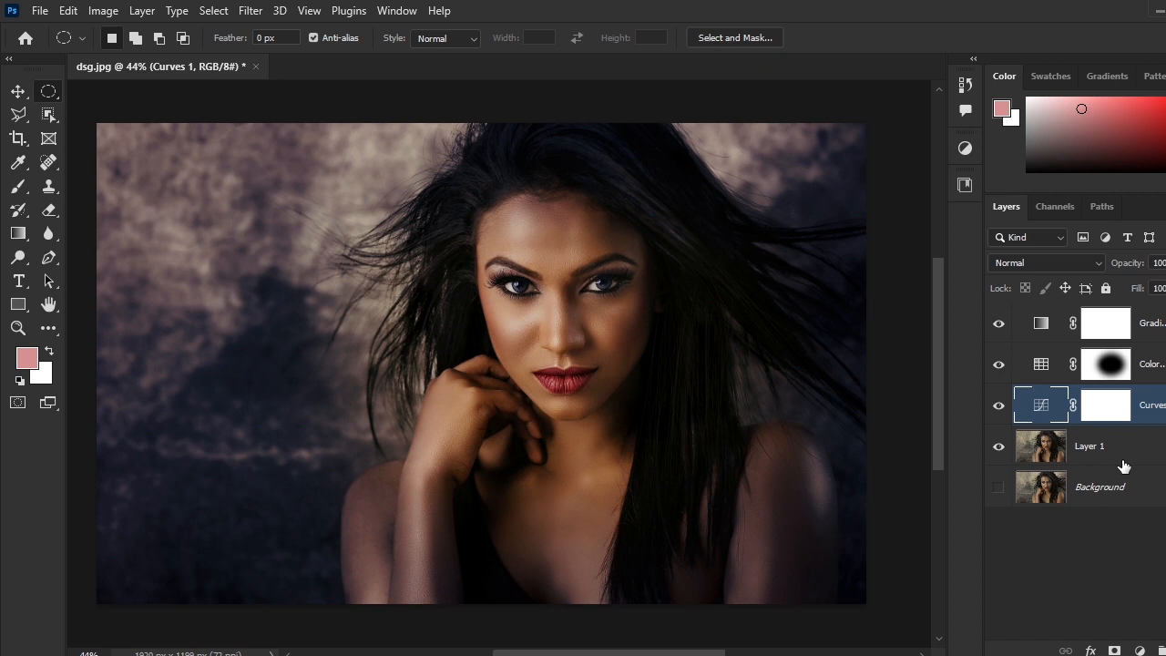
alt+click(998, 447)
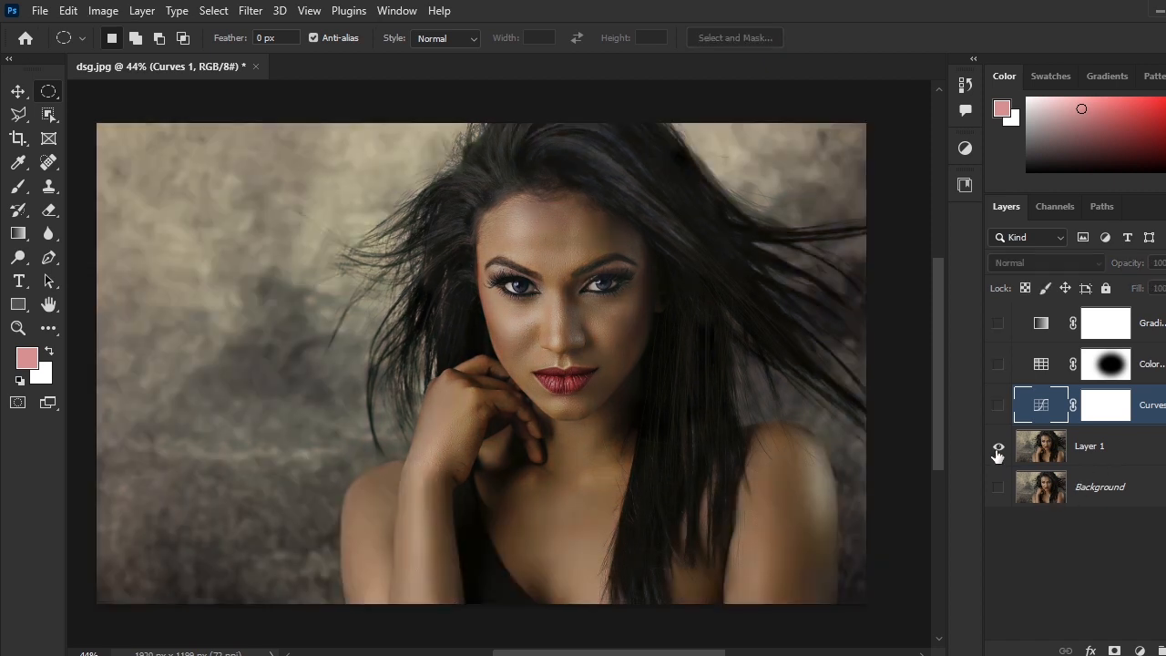
alt+click(999, 447)
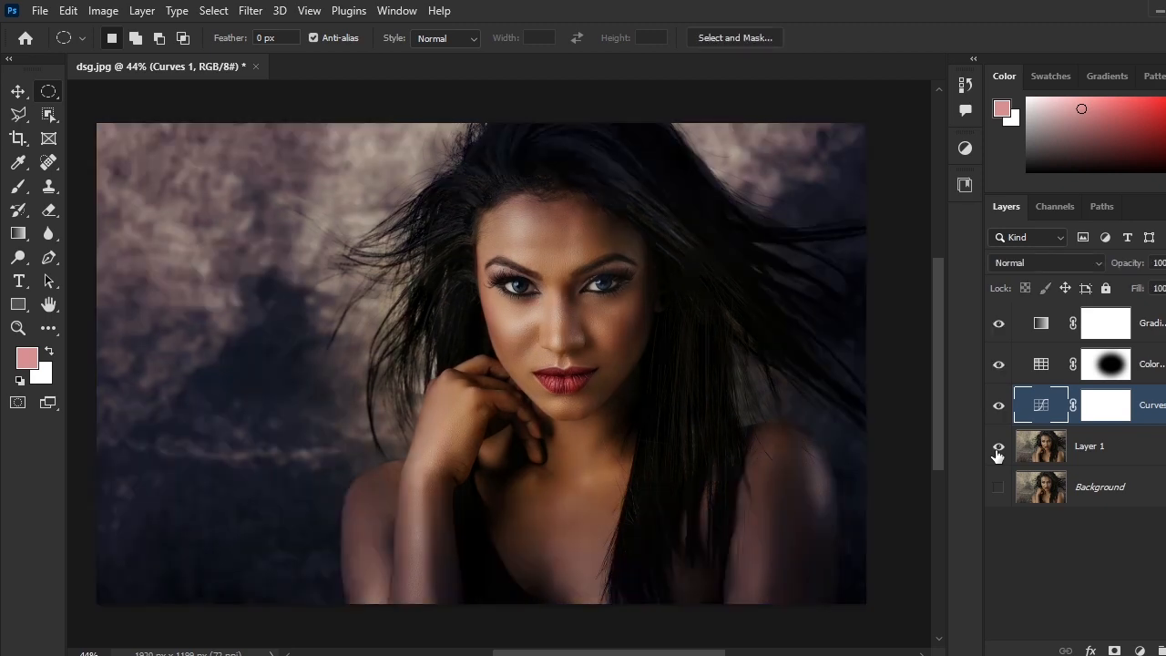
alt+click(997, 449)
alt+click(997, 449)
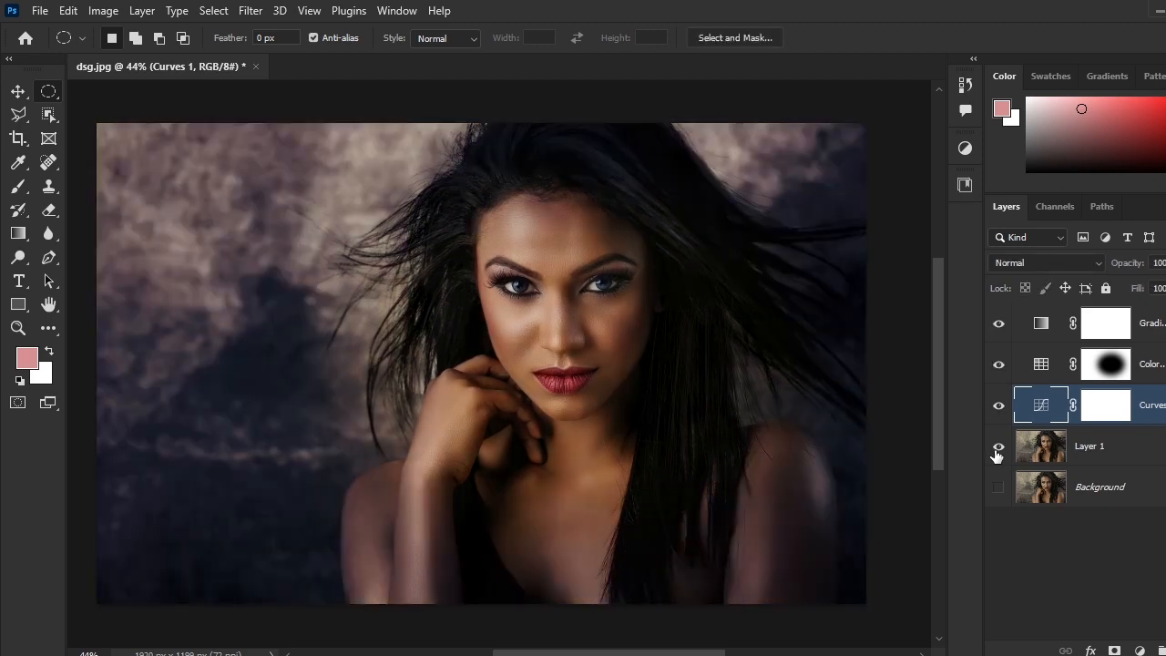